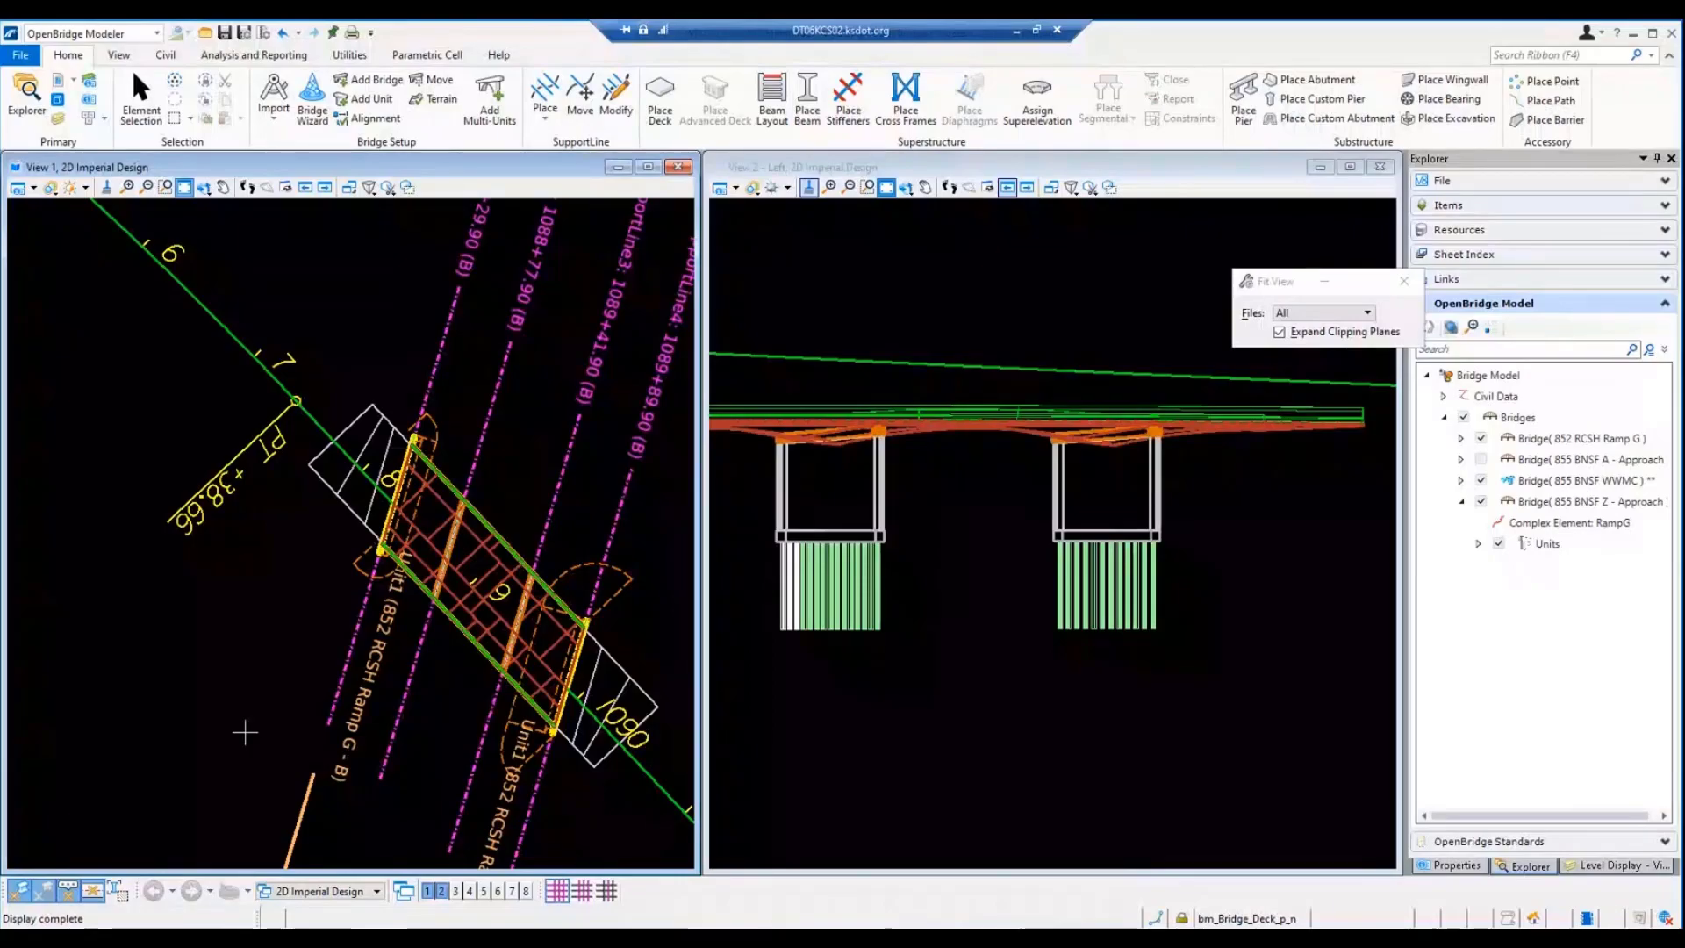
Select the bridge deck of the 852 RCSH Ramp G unit in the plan view and show its properties
{"action": "left_click", "coordinate": [245, 731]}
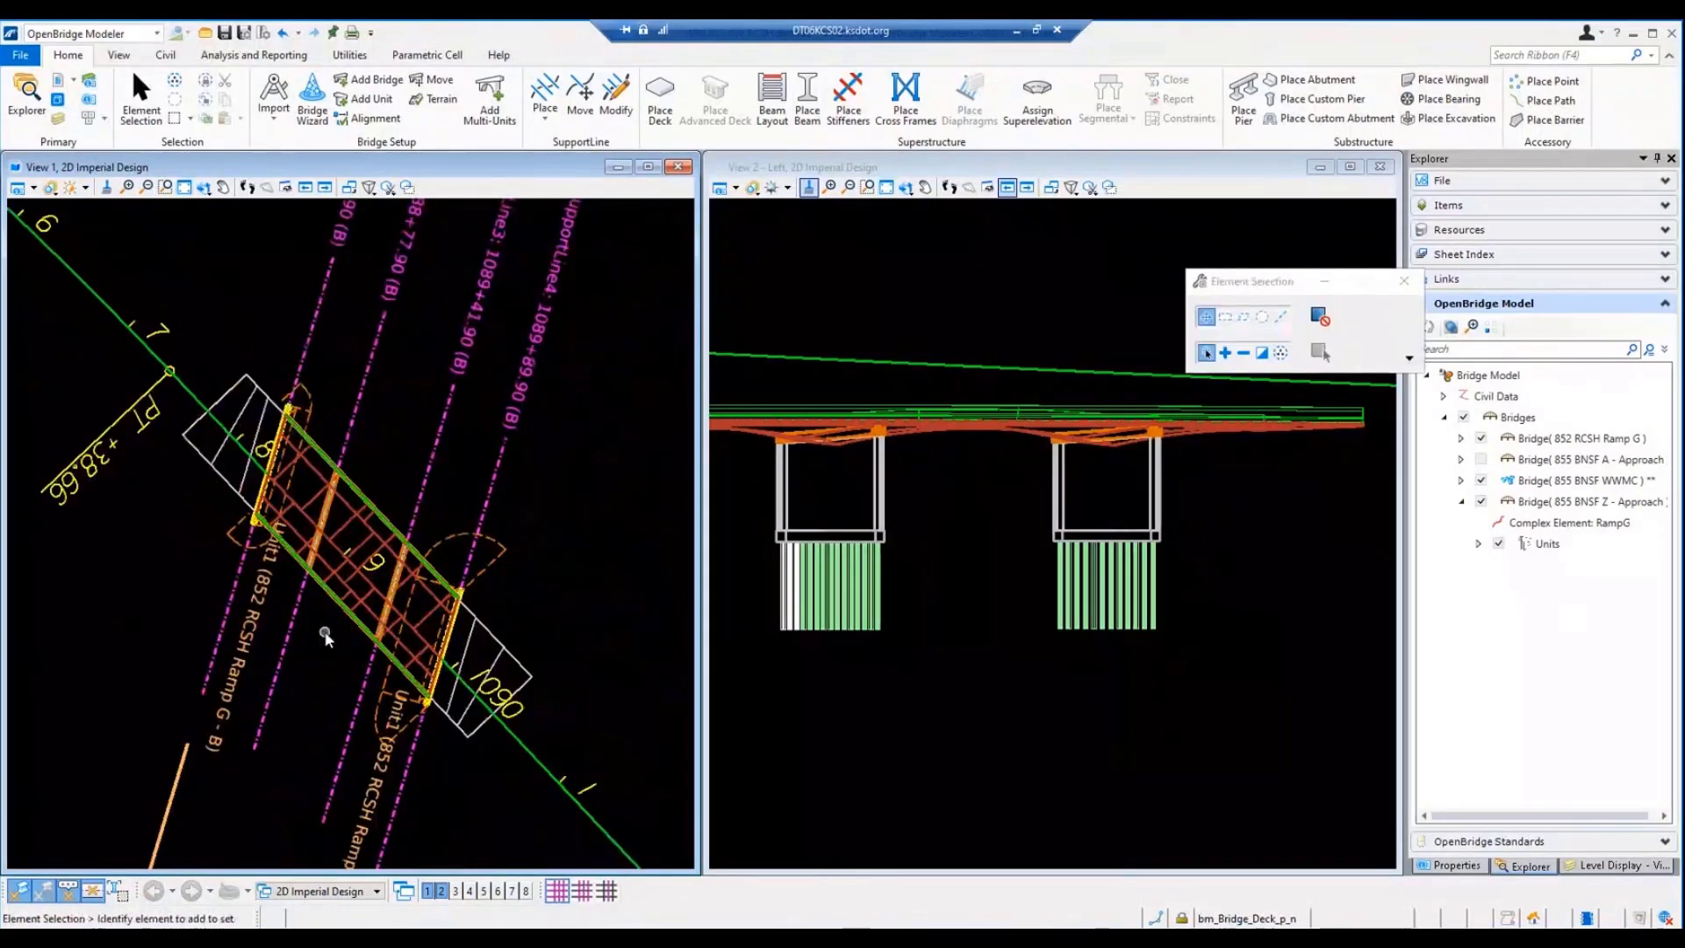
{"action": "scroll", "coordinate": [325, 638], "scroll_direction": "up", "scroll_amount": 2}
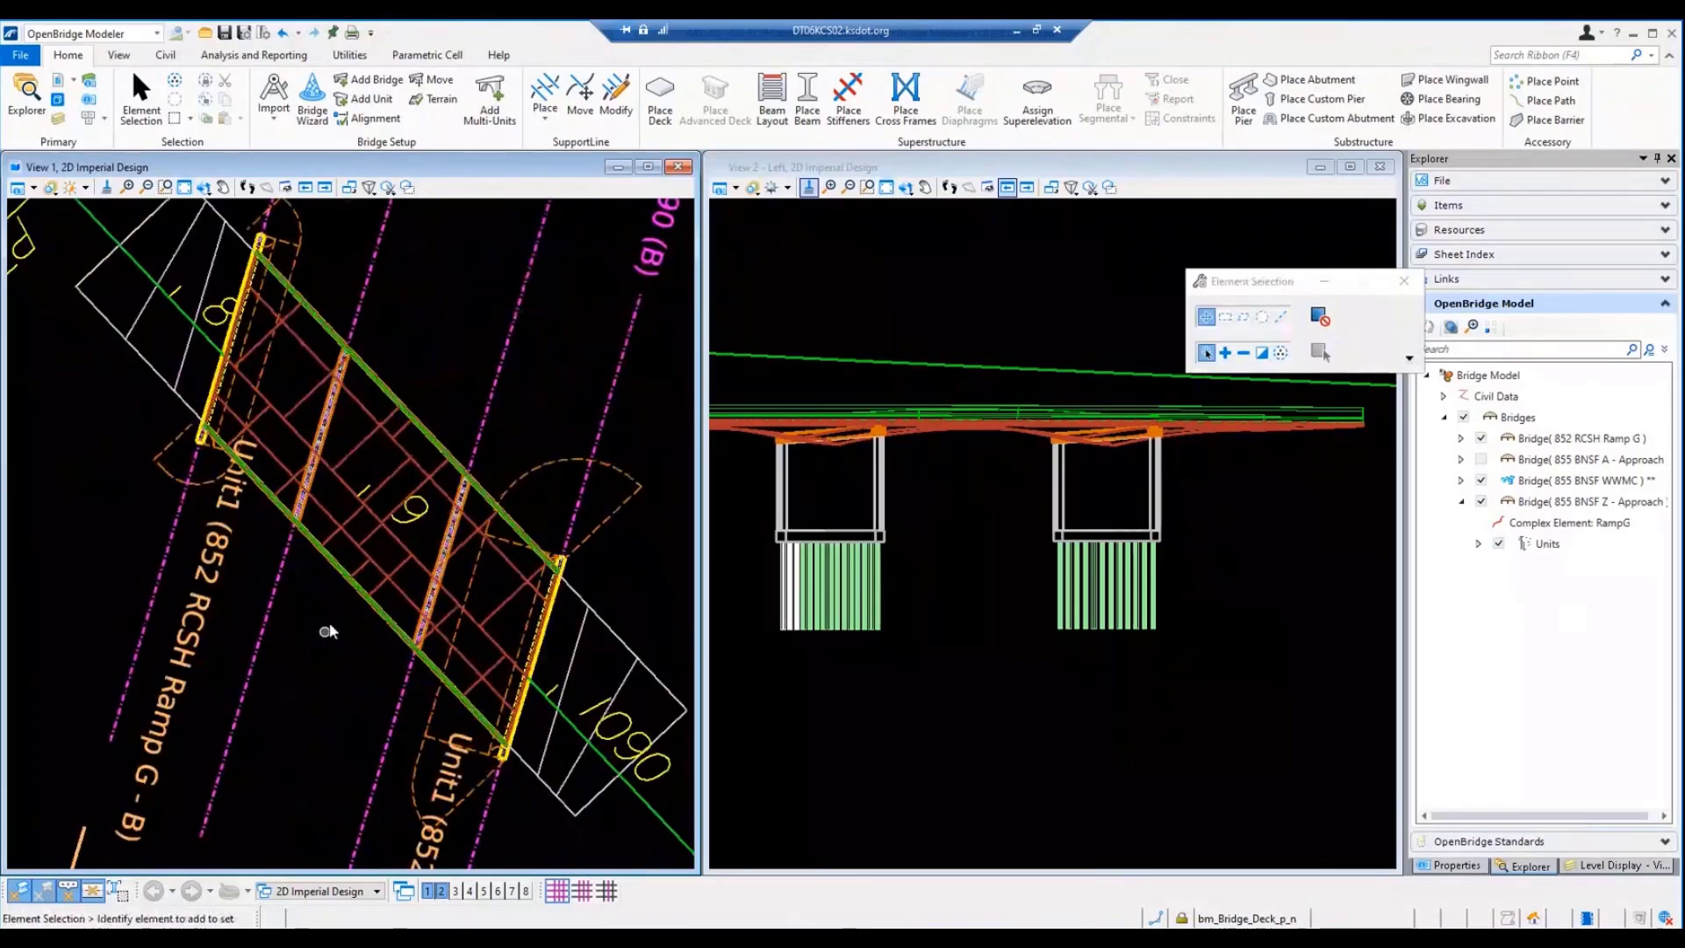
{"action": "left_click", "coordinate": [382, 572]}
{"action": "left_click", "coordinate": [365, 555]}
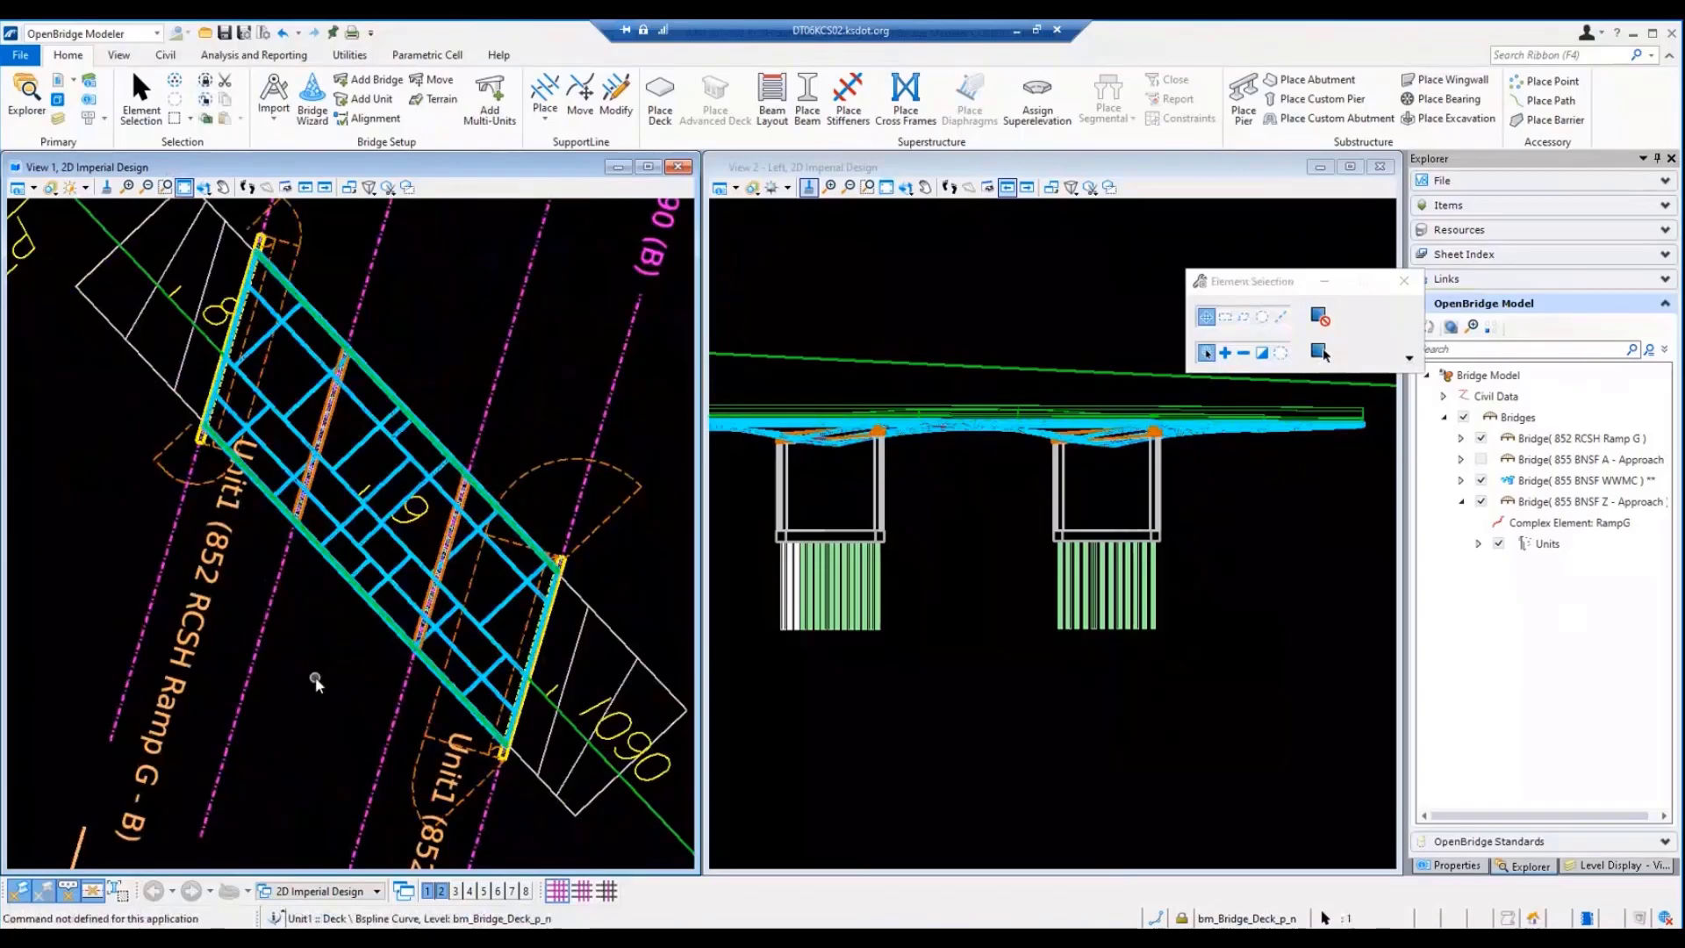
{"action": "left_click", "coordinate": [1471, 865]}
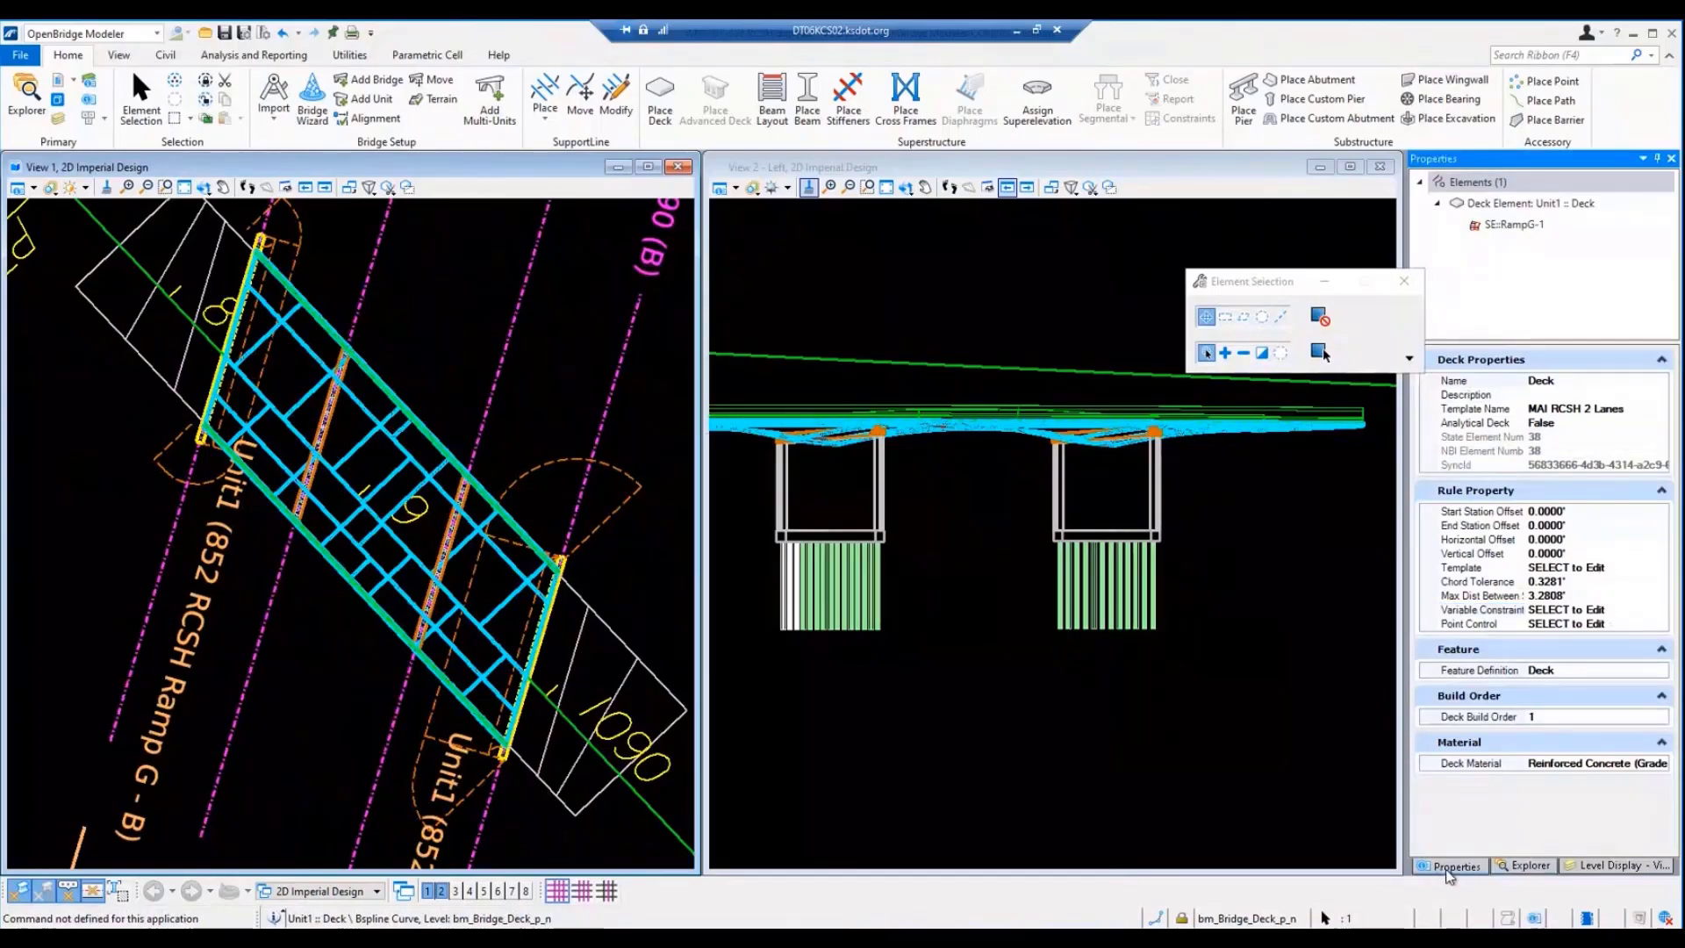
Review how the deck's Thickness variable constraint varies between the support lines, leaving the values unchanged
{"action": "left_click", "coordinate": [1527, 866]}
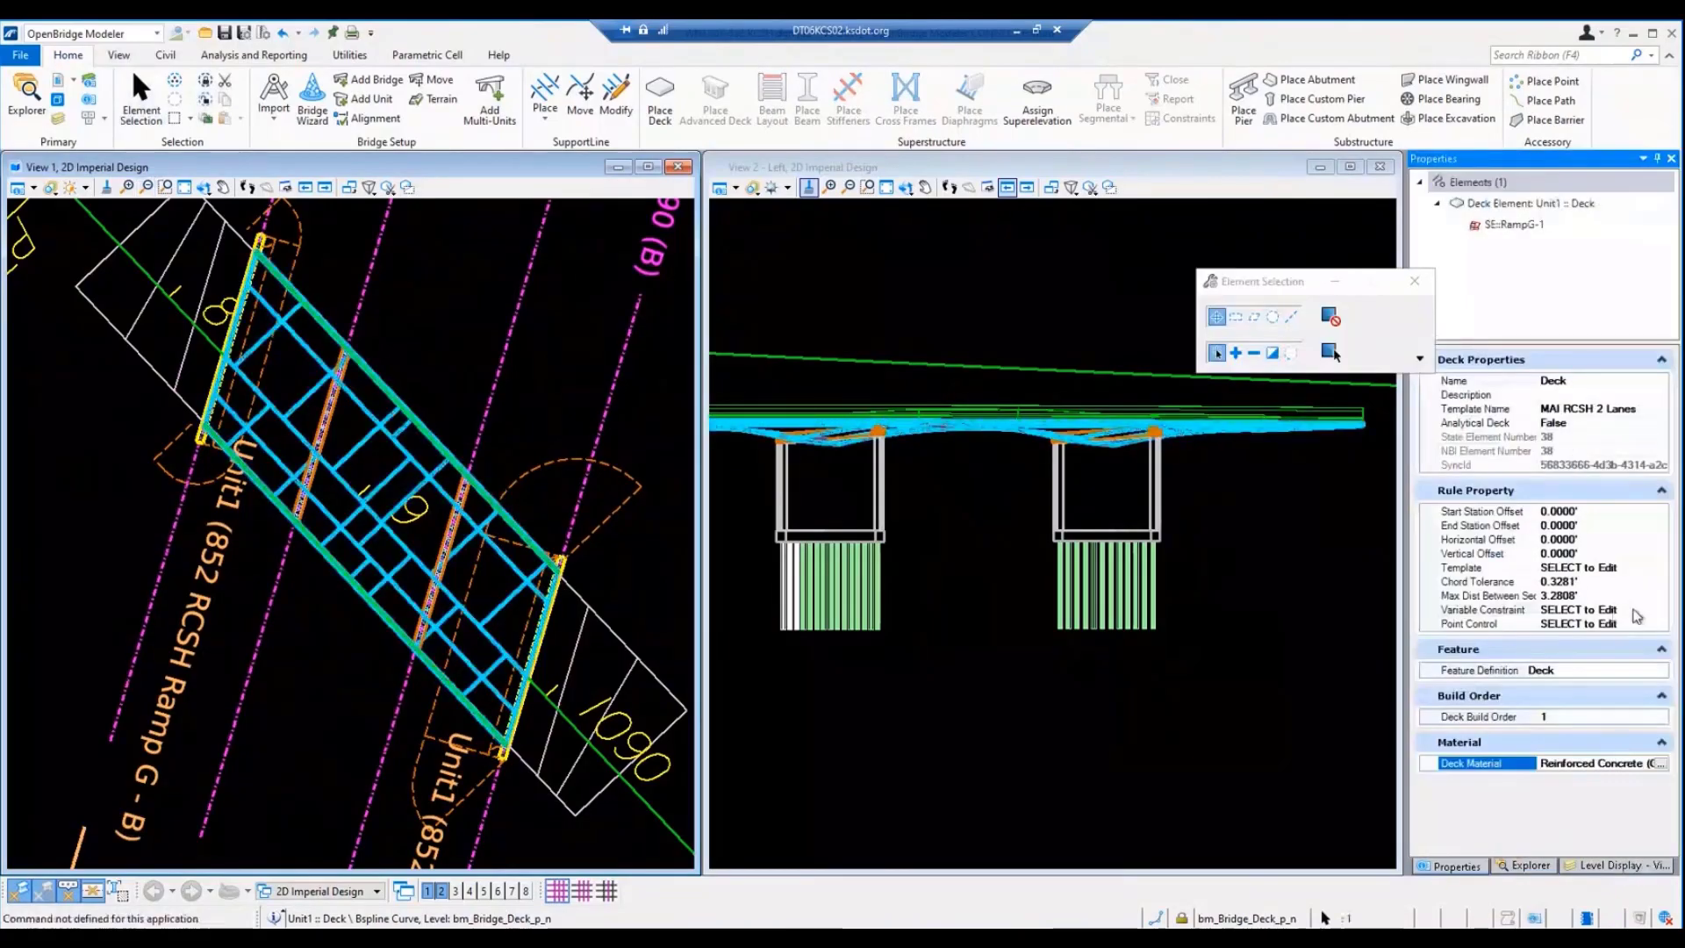
{"action": "left_click", "coordinate": [1633, 610]}
{"action": "left_click", "coordinate": [1655, 625]}
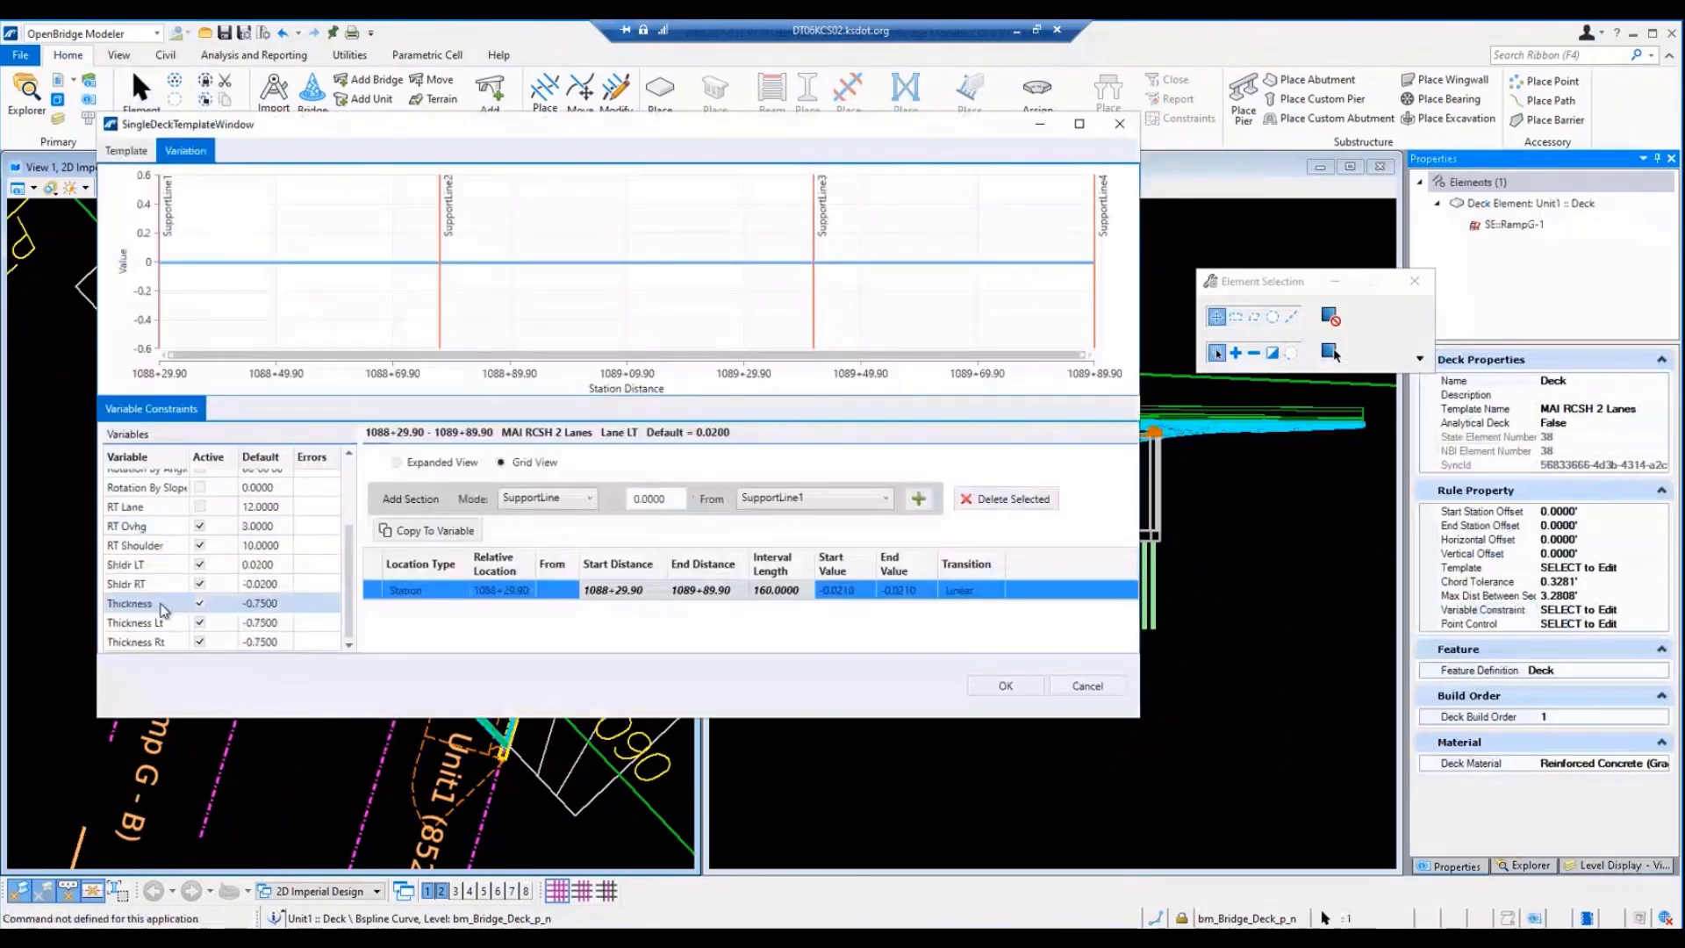
{"action": "left_click", "coordinate": [131, 604]}
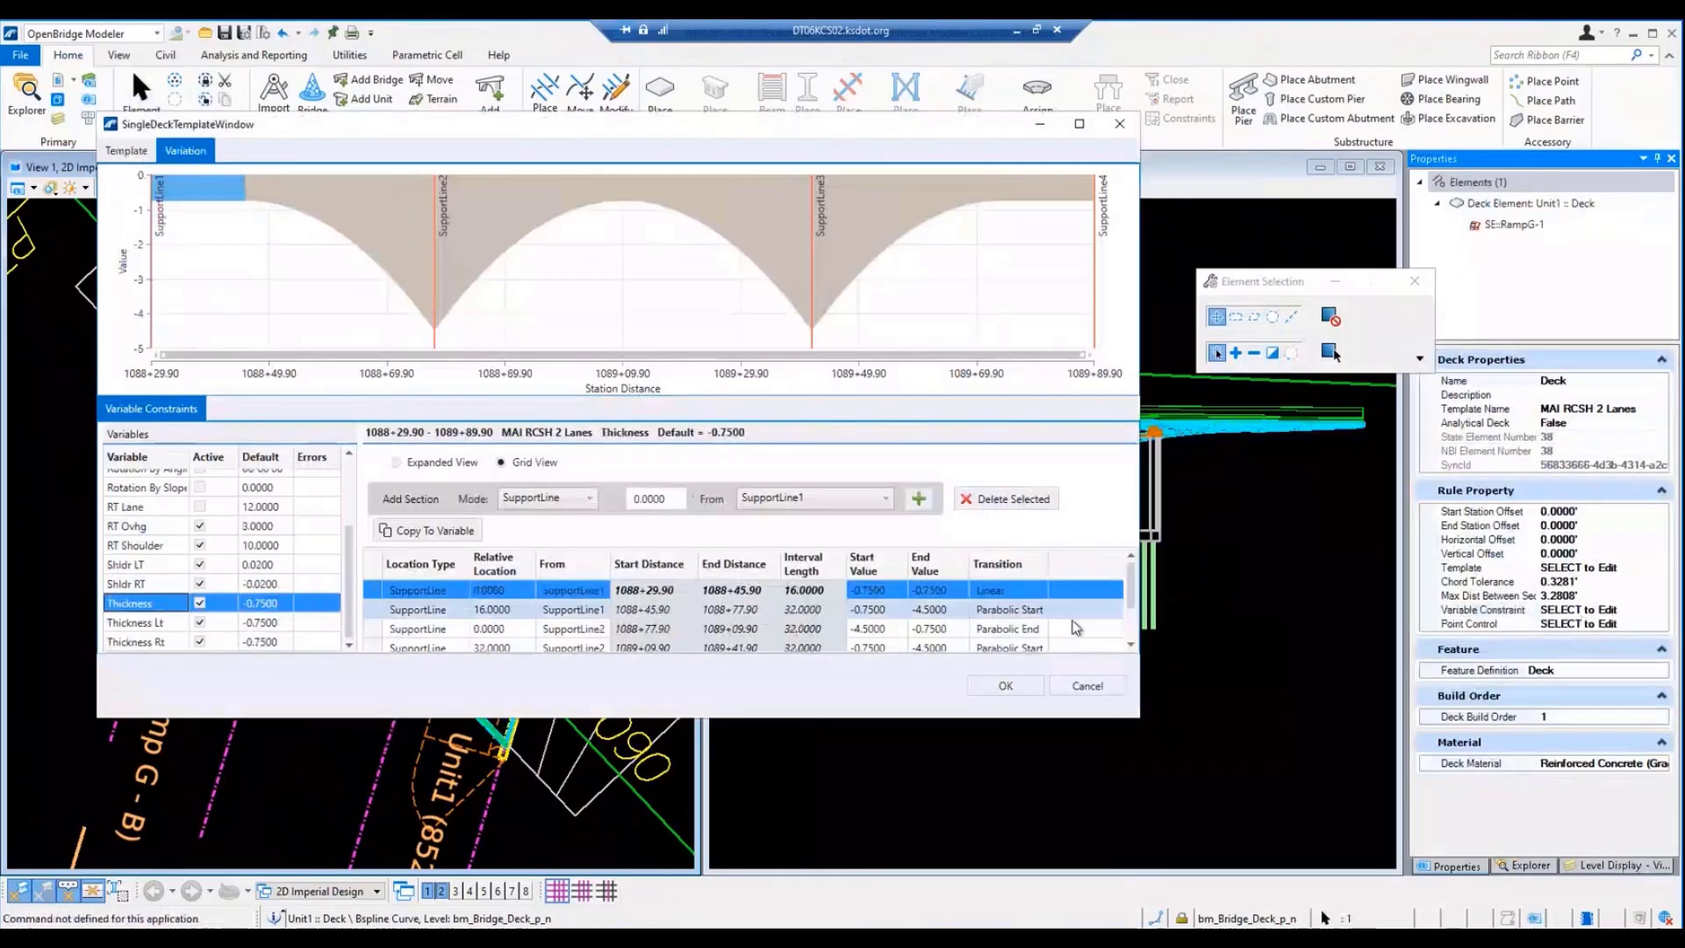
{"action": "left_click", "coordinate": [1131, 644]}
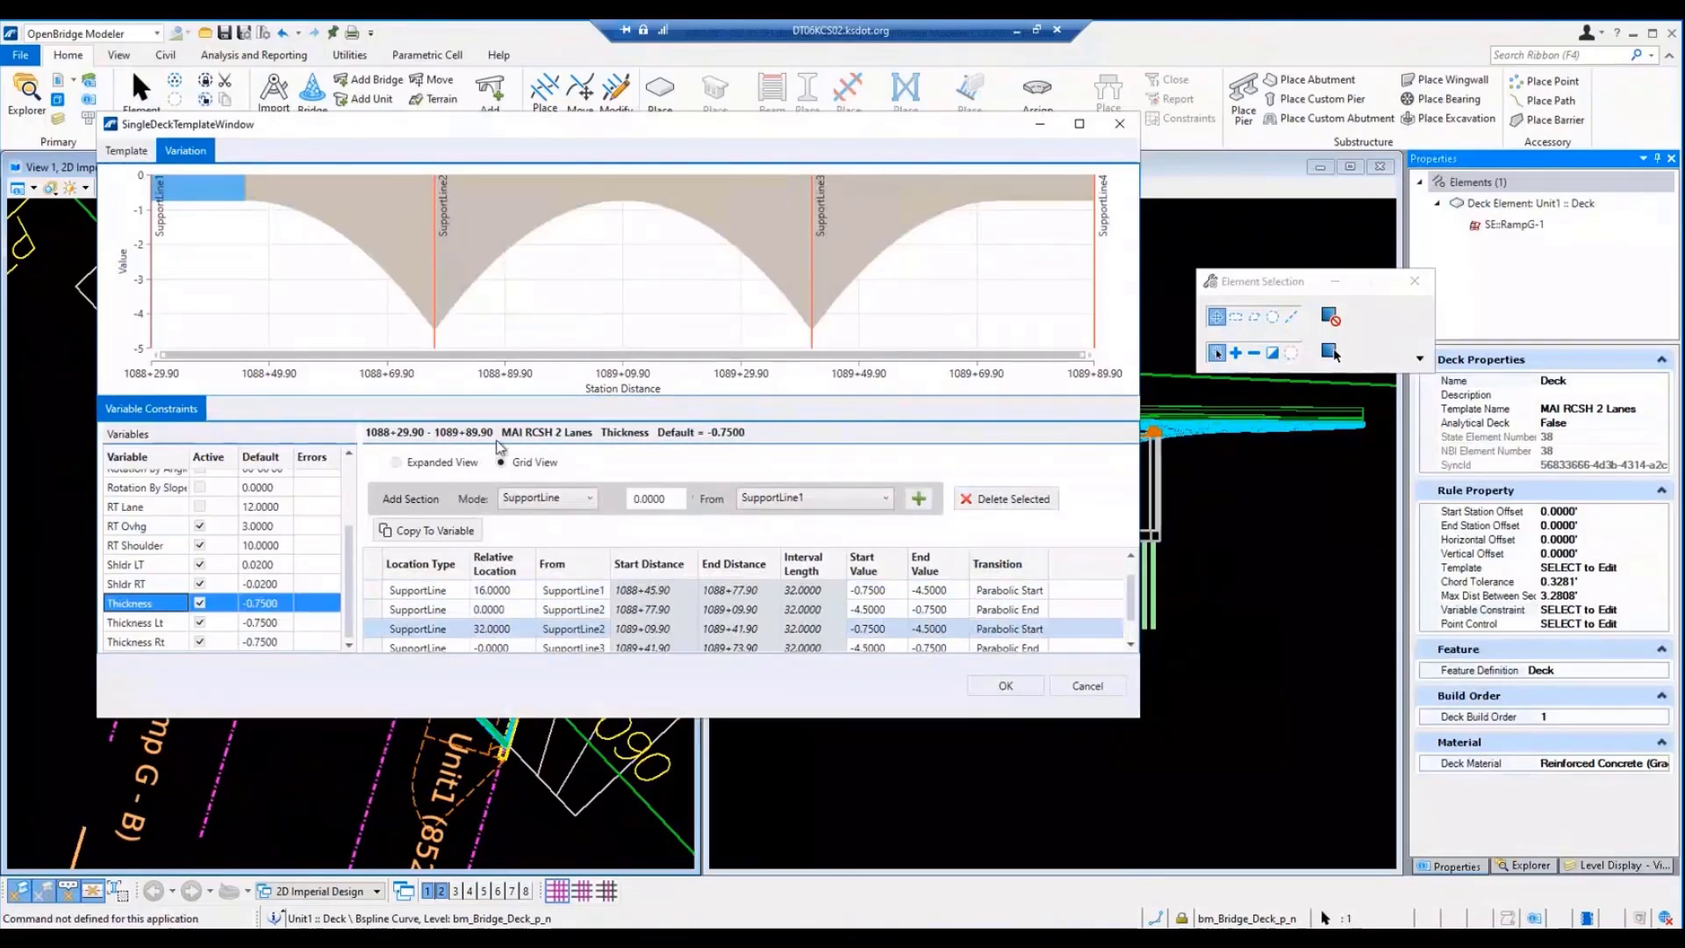
{"action": "mouse_move", "coordinate": [434, 330]}
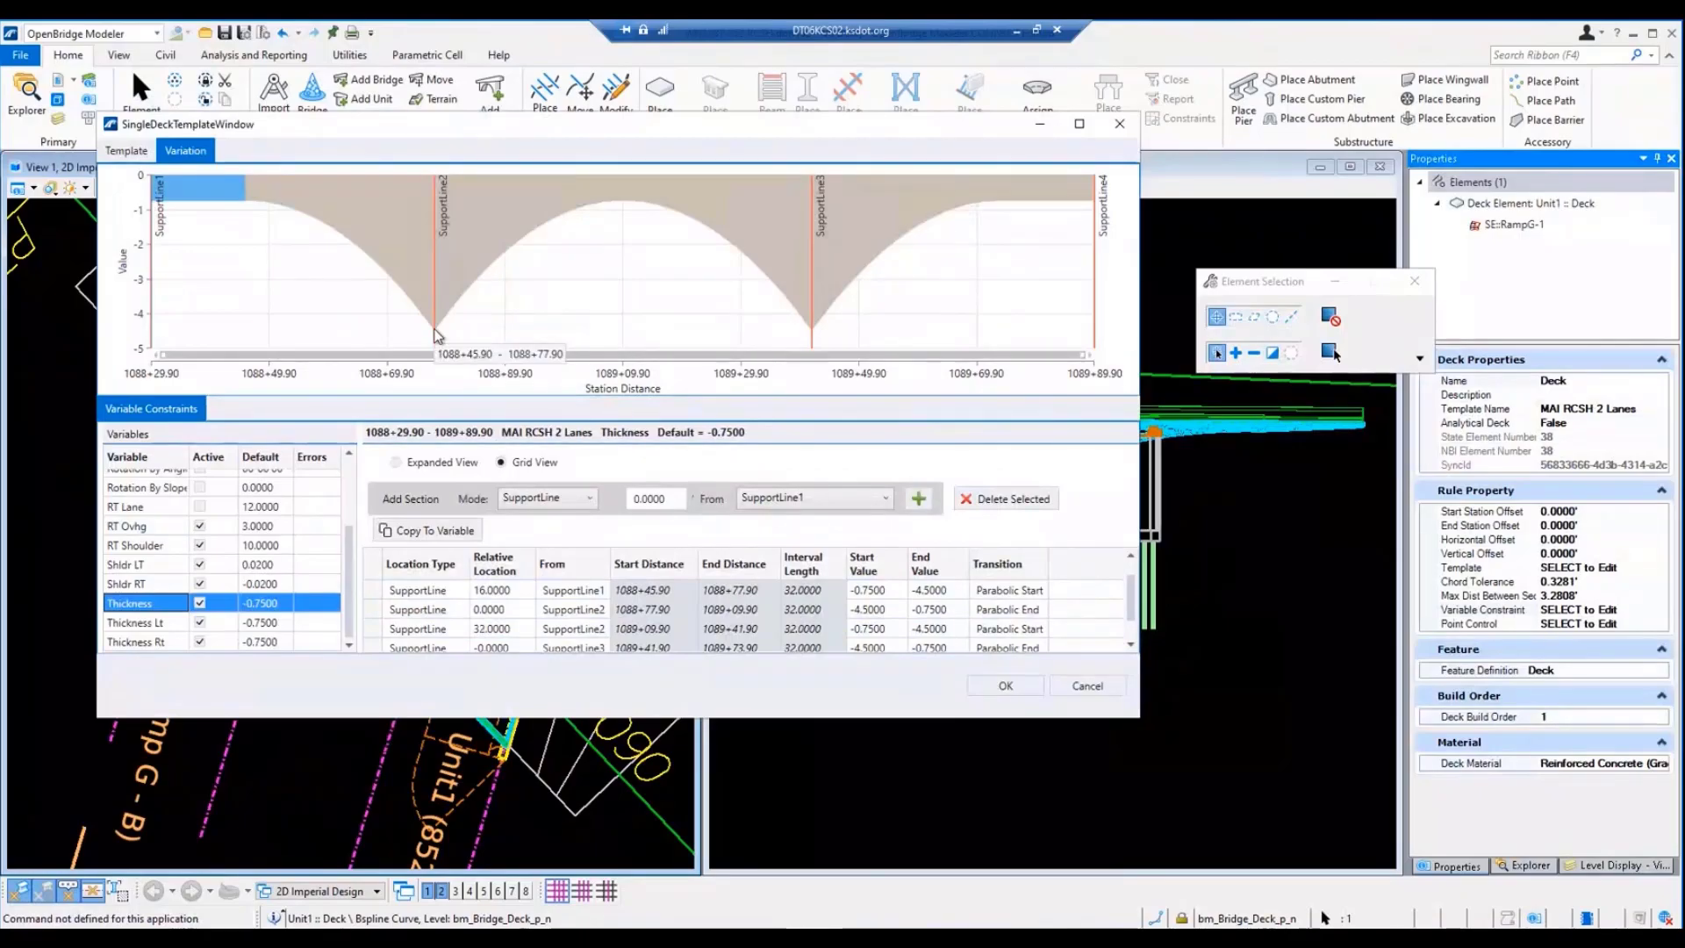
{"action": "left_click", "coordinate": [1087, 685]}
Inspect the deck's haunched underside over the pier in the shaded 3D View 8, and return to the plan view
{"action": "left_click", "coordinate": [525, 891]}
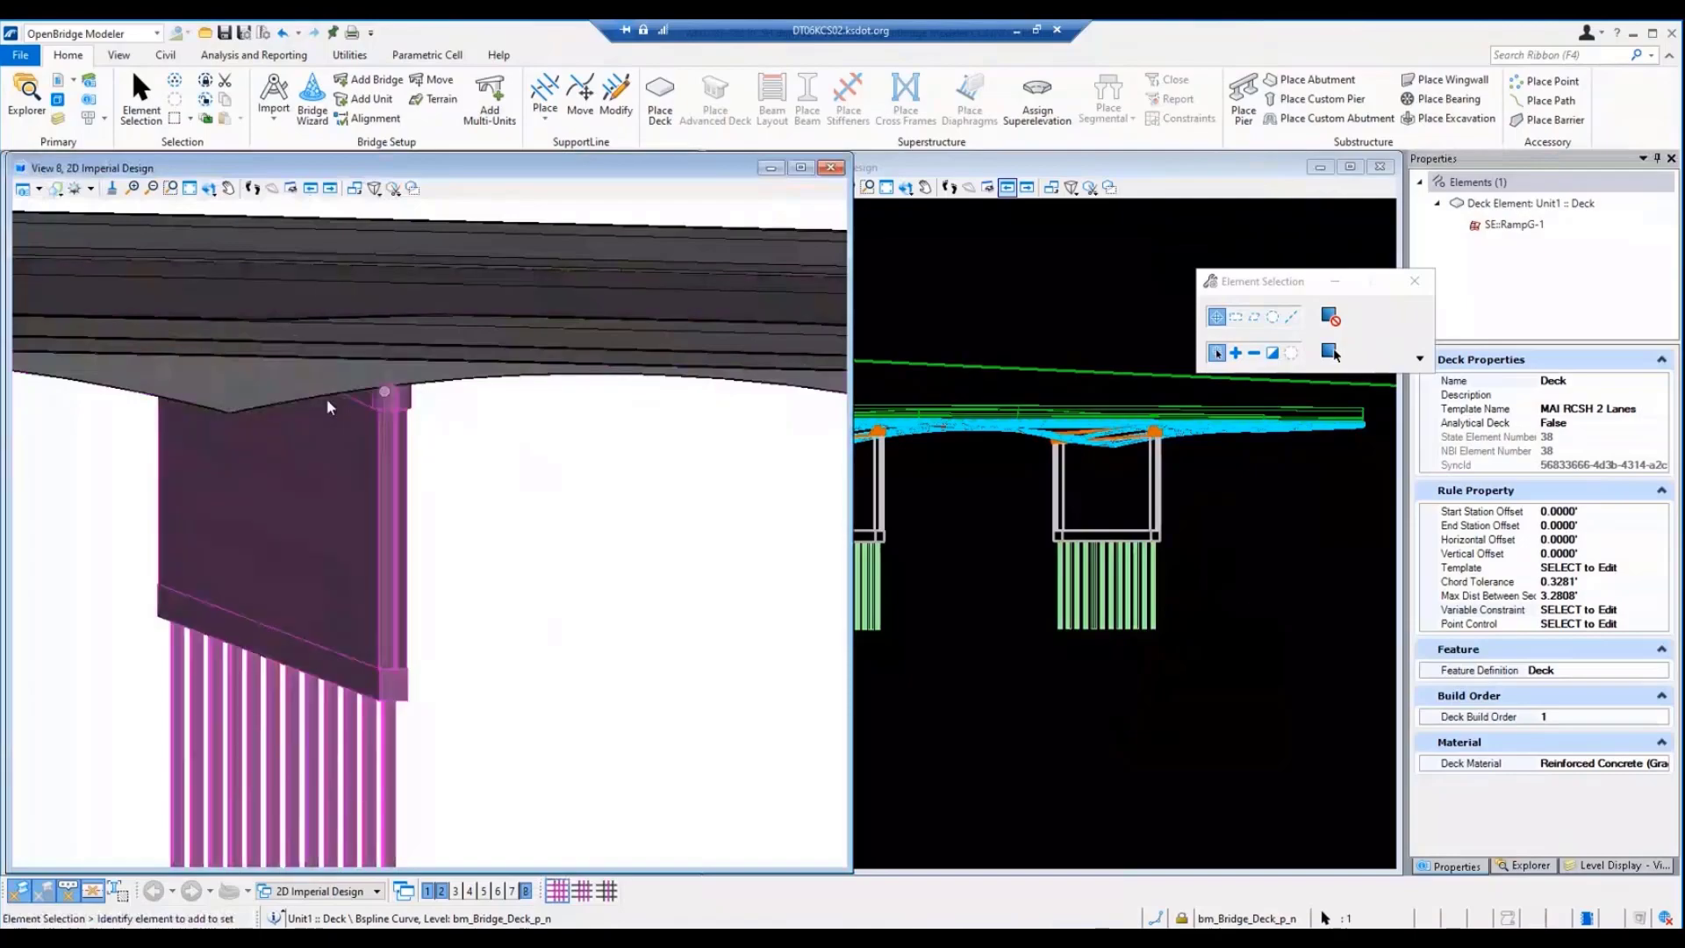
{"action": "left_click", "coordinate": [527, 892]}
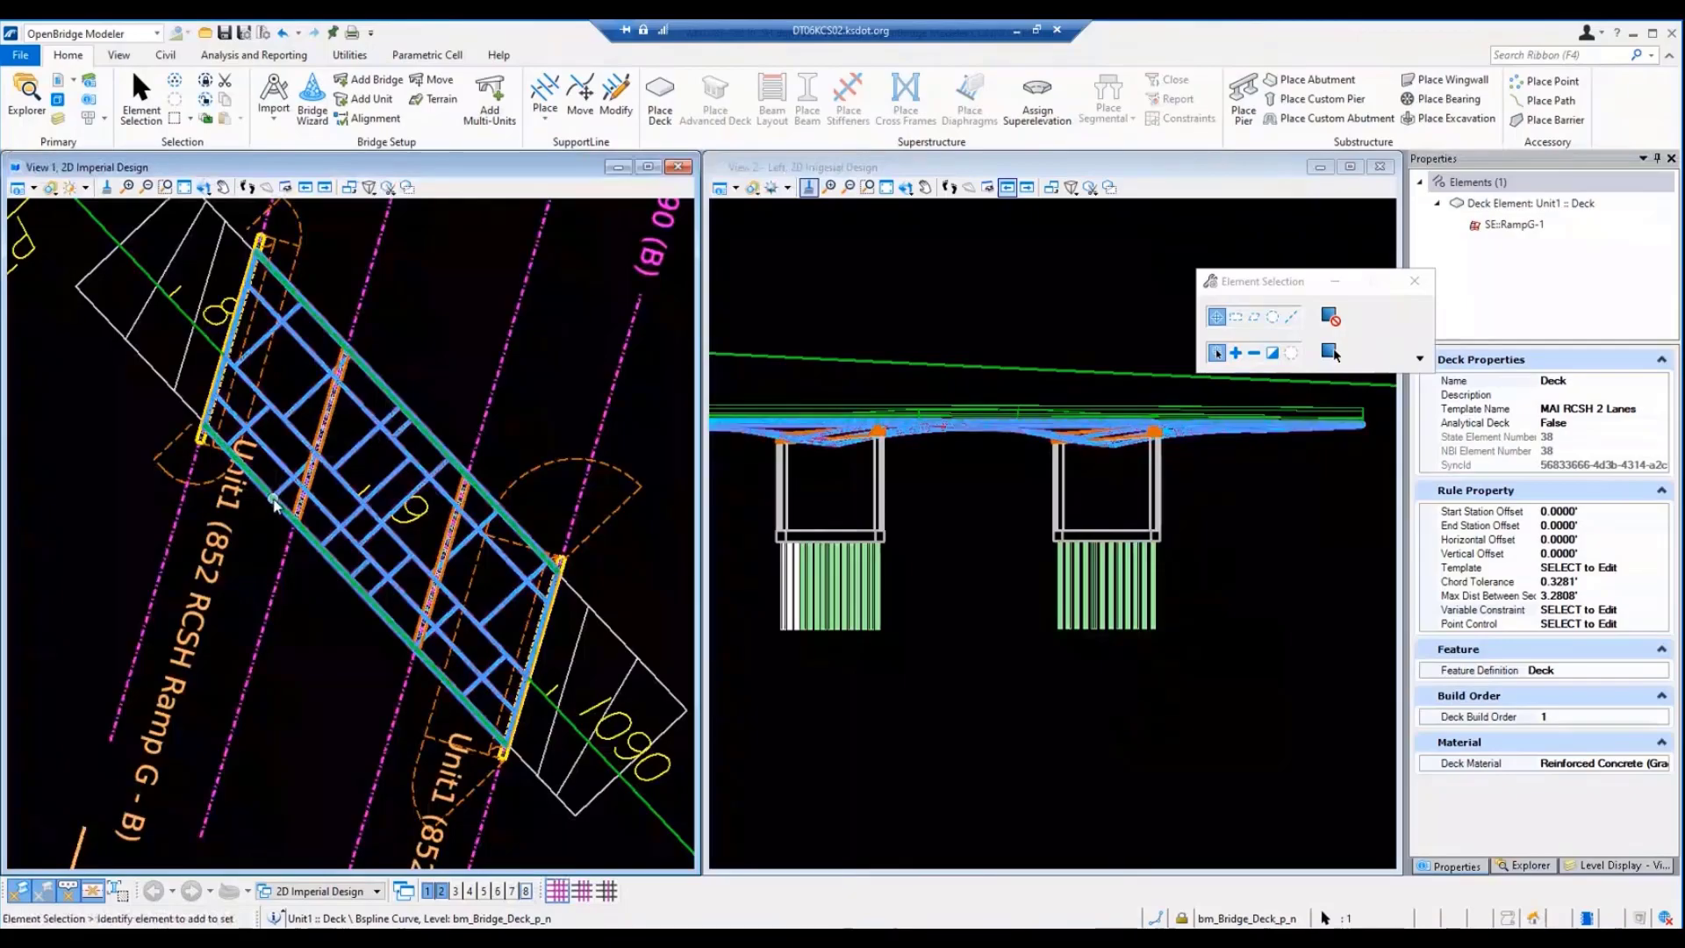
{"action": "mouse_move", "coordinate": [274, 500]}
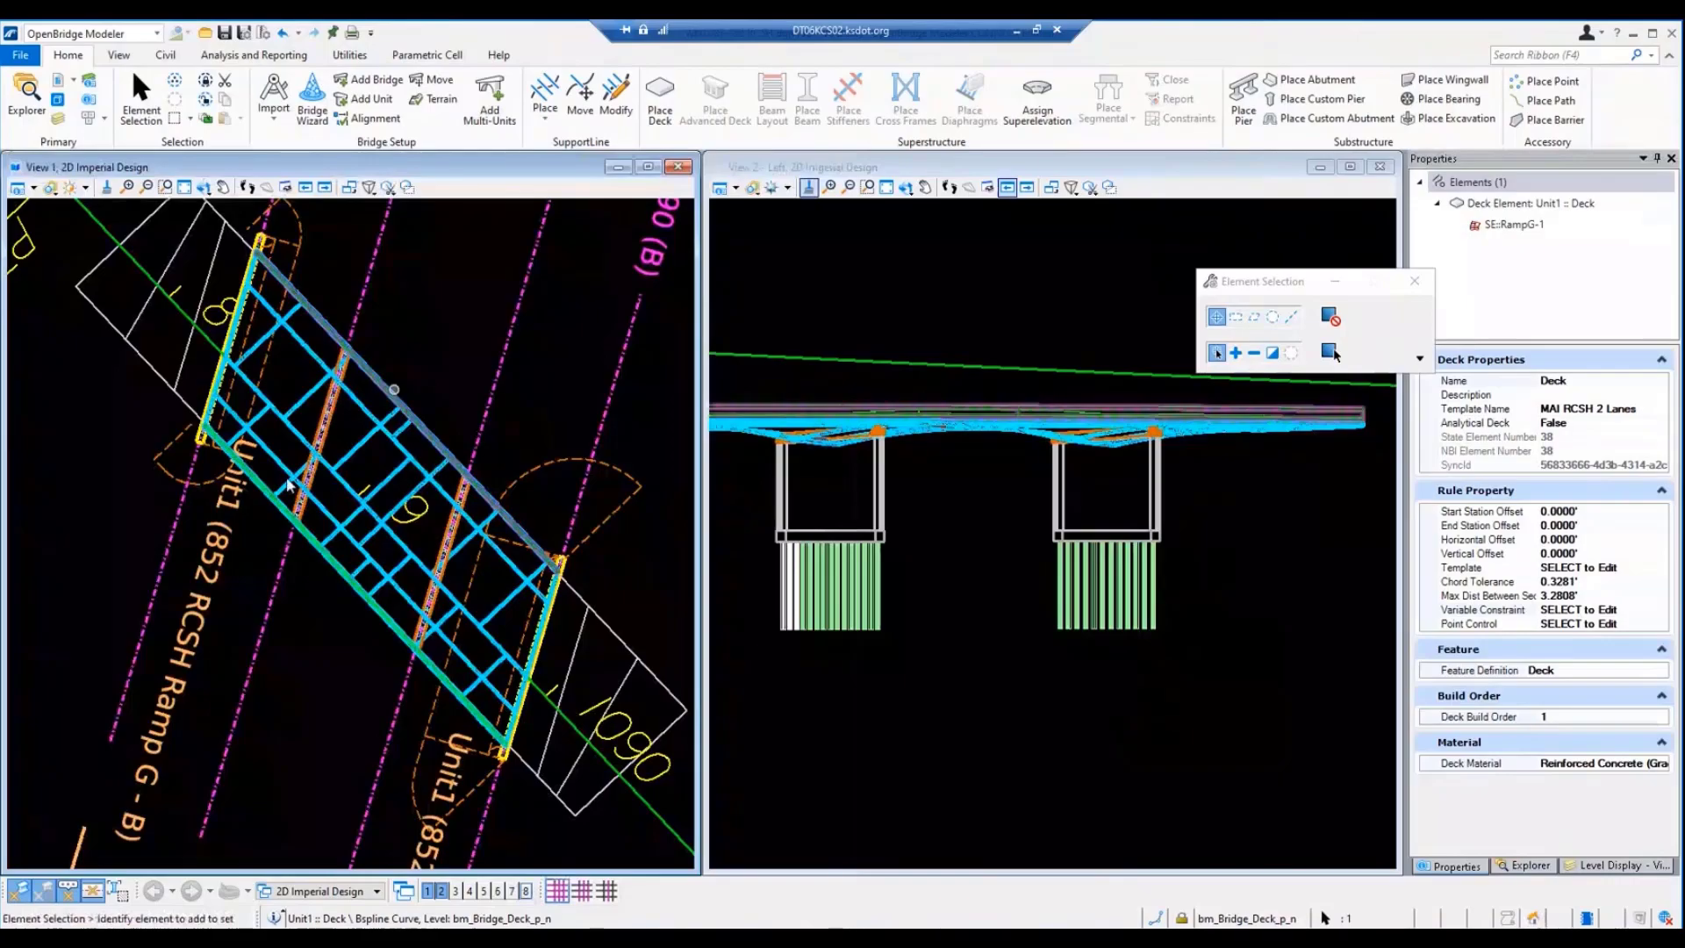
{"action": "left_click", "coordinate": [526, 891]}
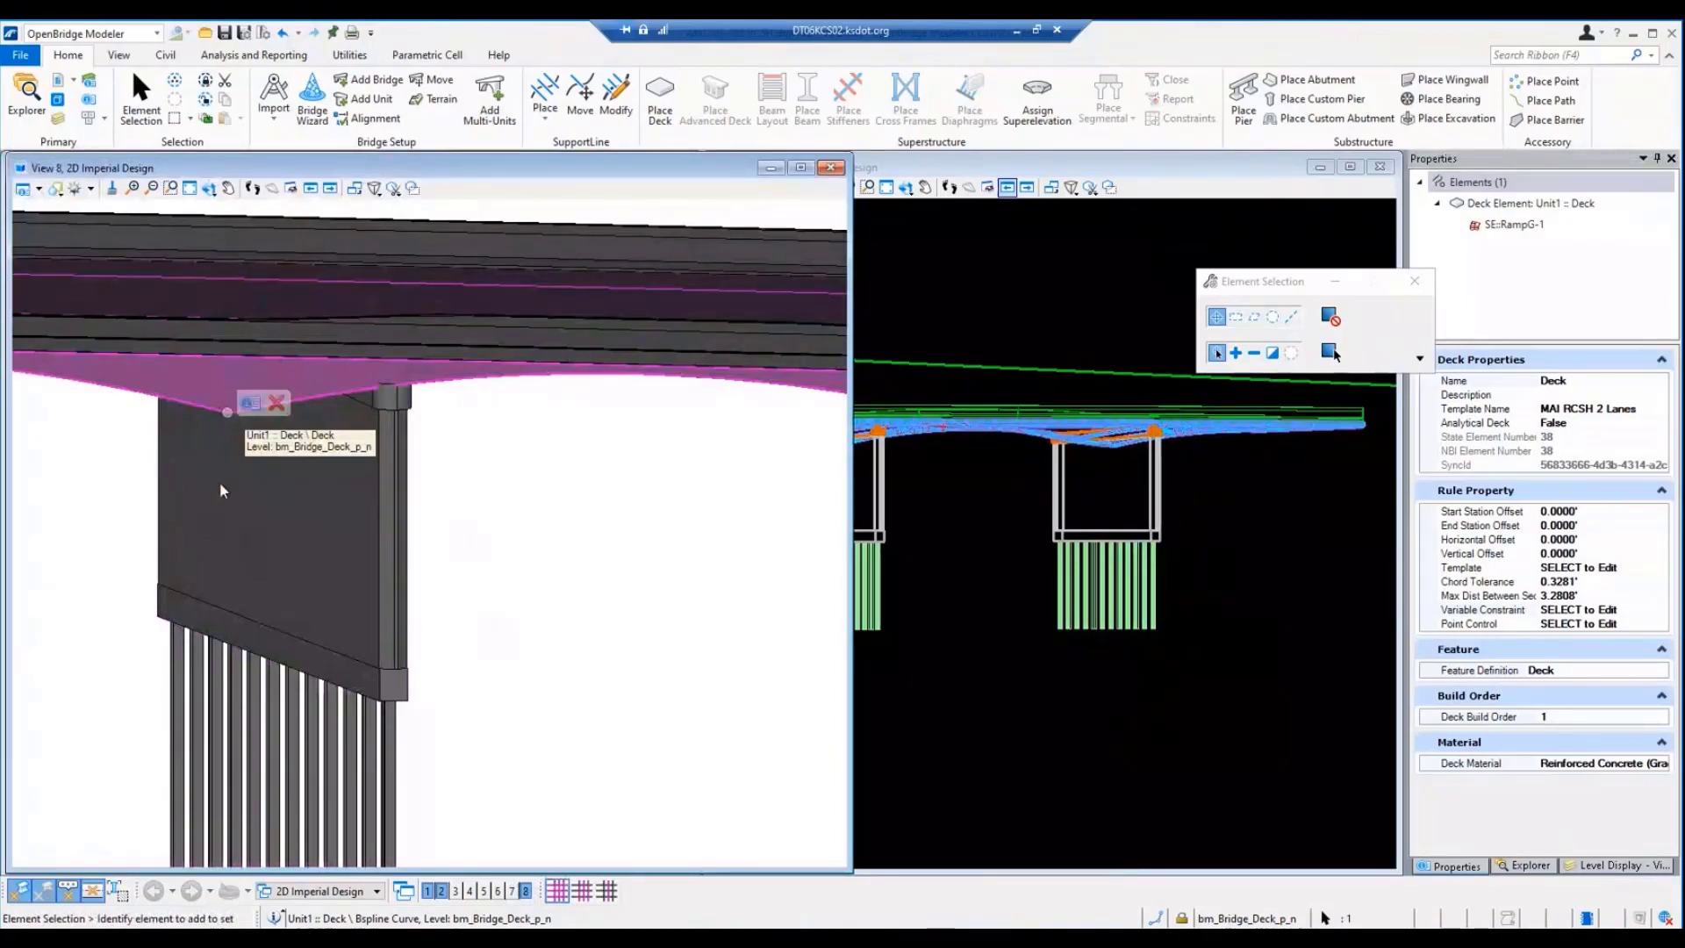
{"action": "left_click", "coordinate": [526, 892]}
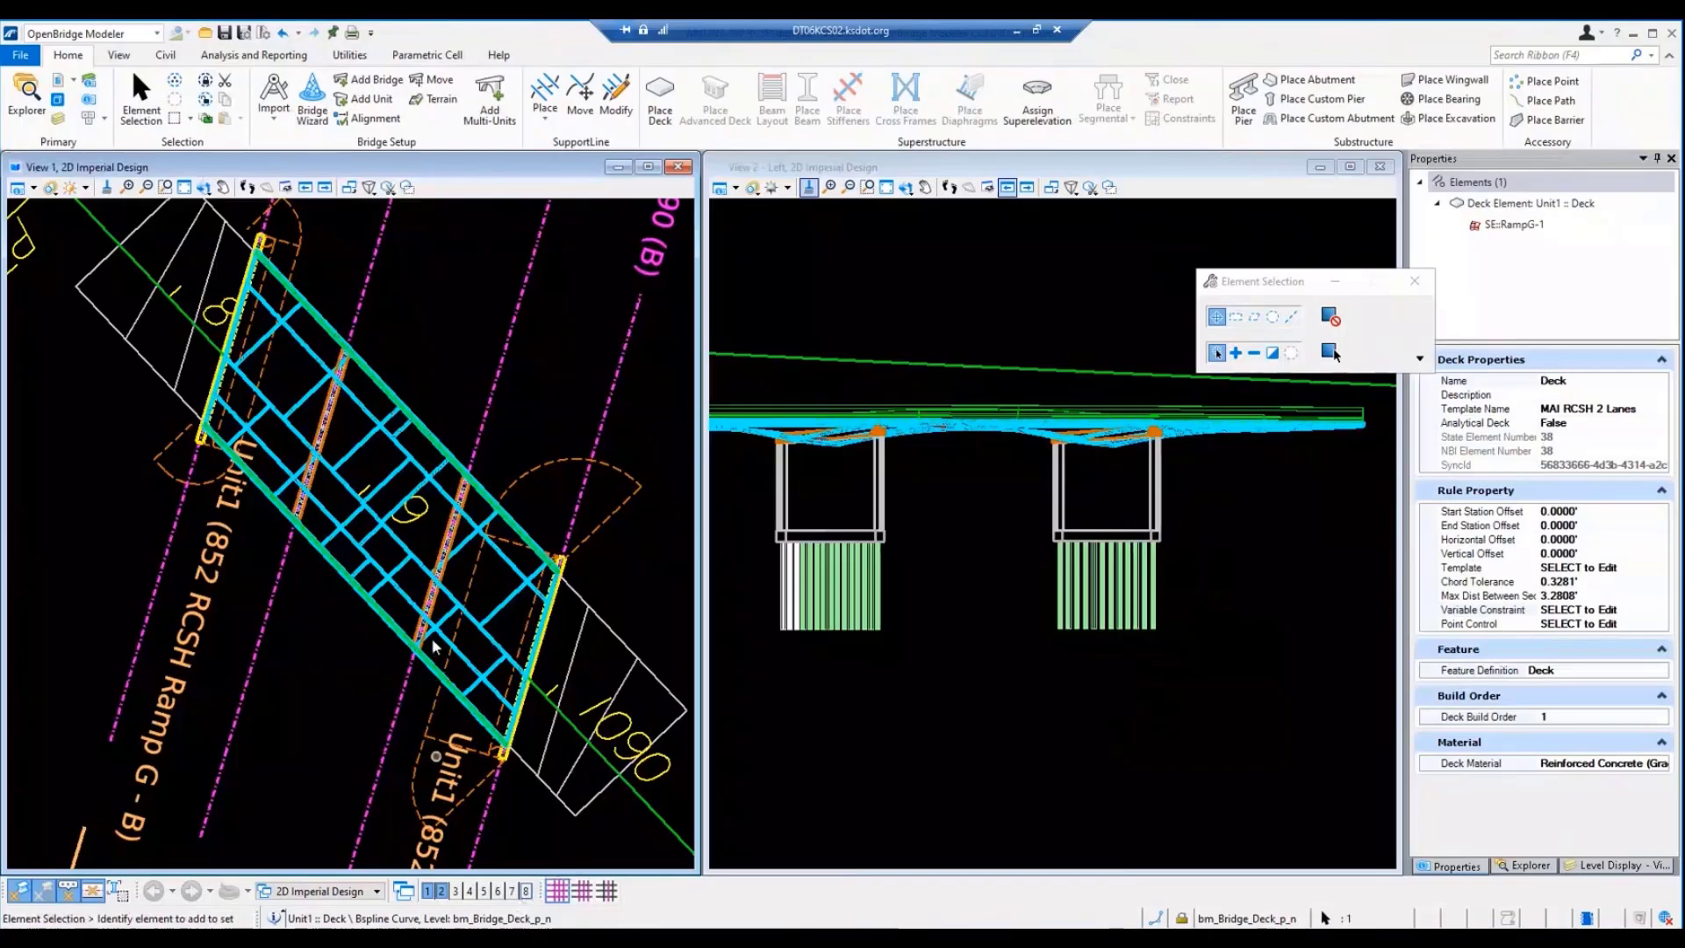
Examine the deck's point controls around LT Ovhg and its direction options, then close the editor without assigning a control
{"action": "left_click", "coordinate": [1573, 624]}
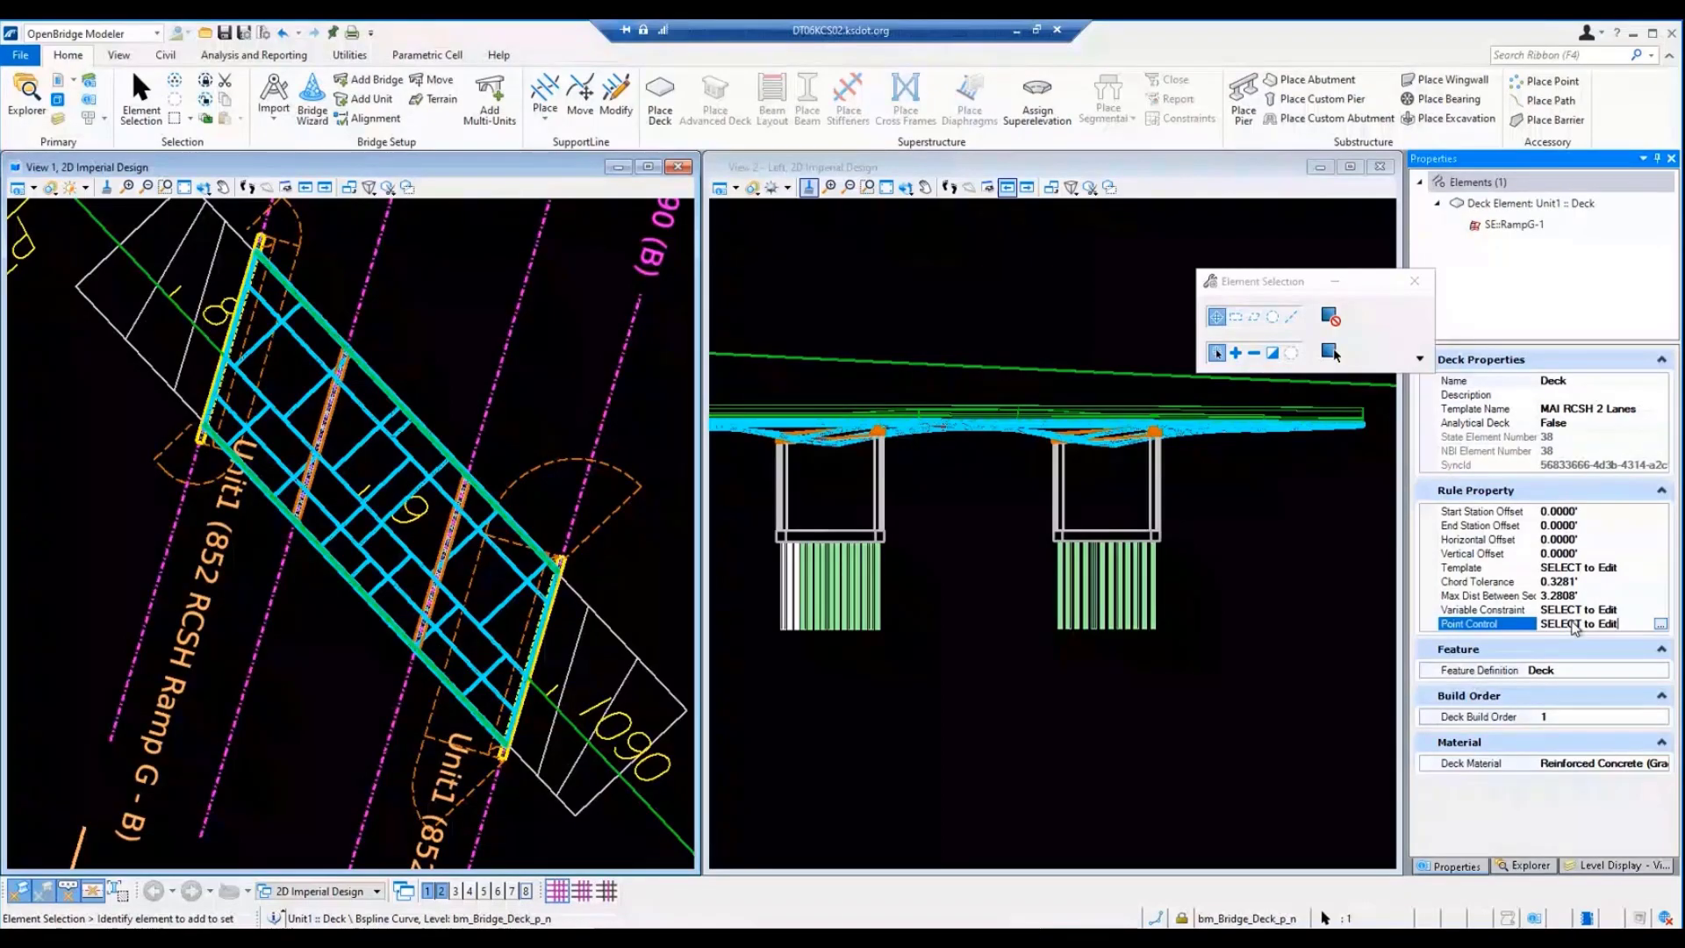
{"action": "left_click", "coordinate": [1660, 623]}
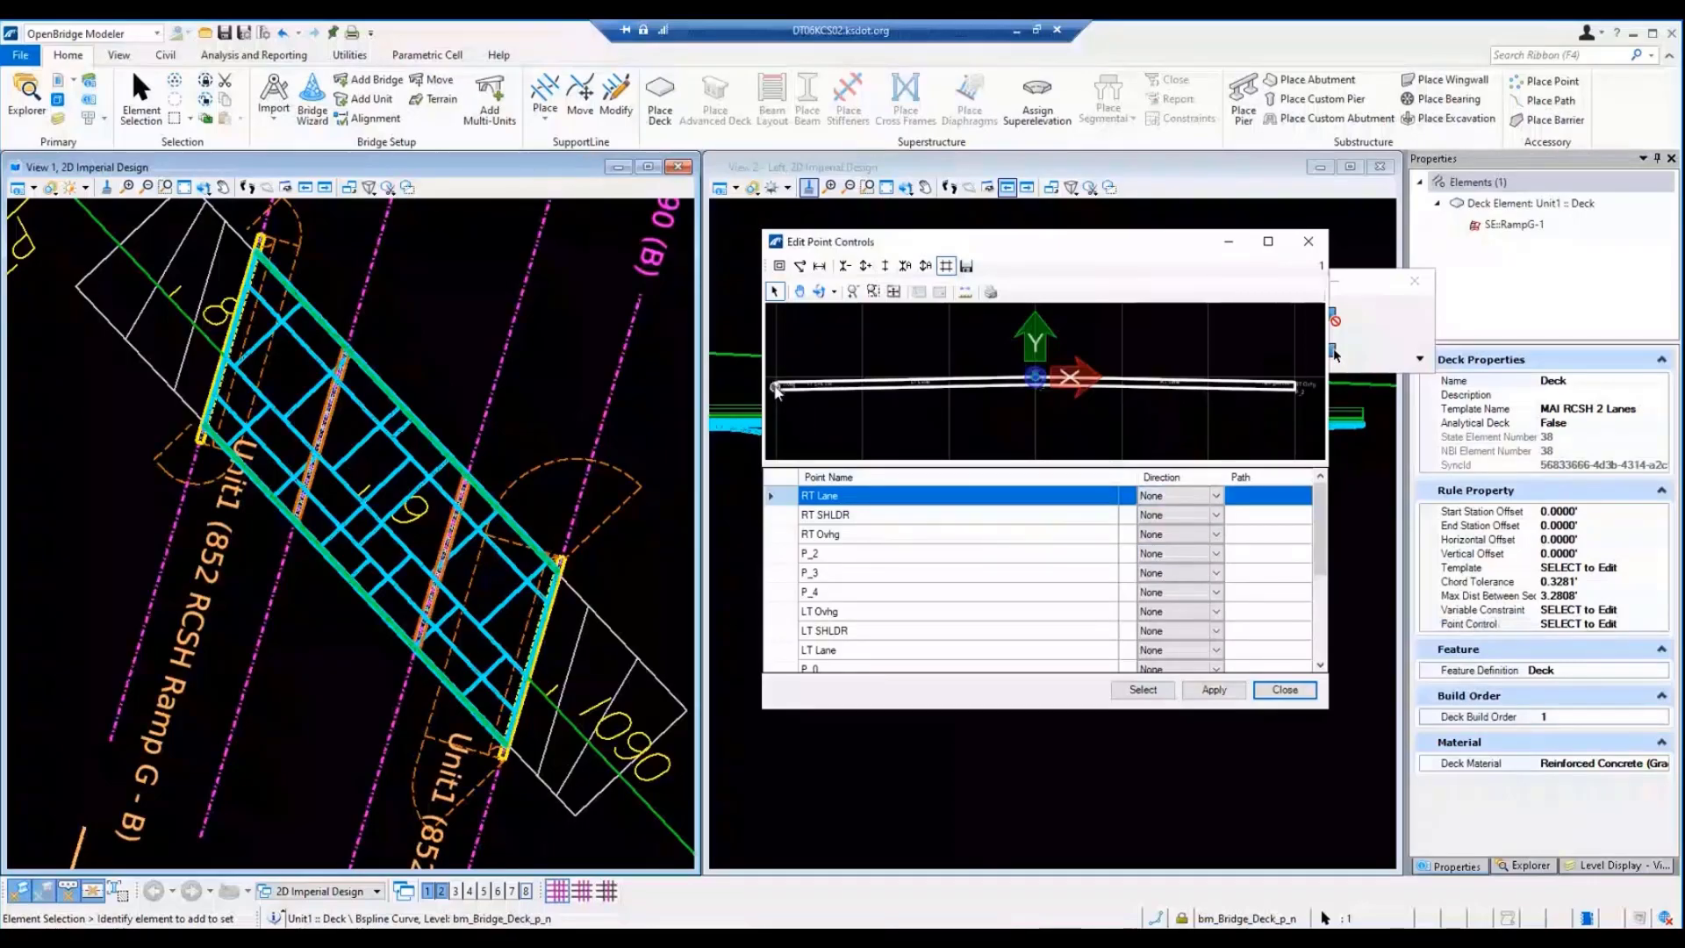
{"action": "scroll", "coordinate": [777, 391], "scroll_direction": "up", "scroll_amount": 3}
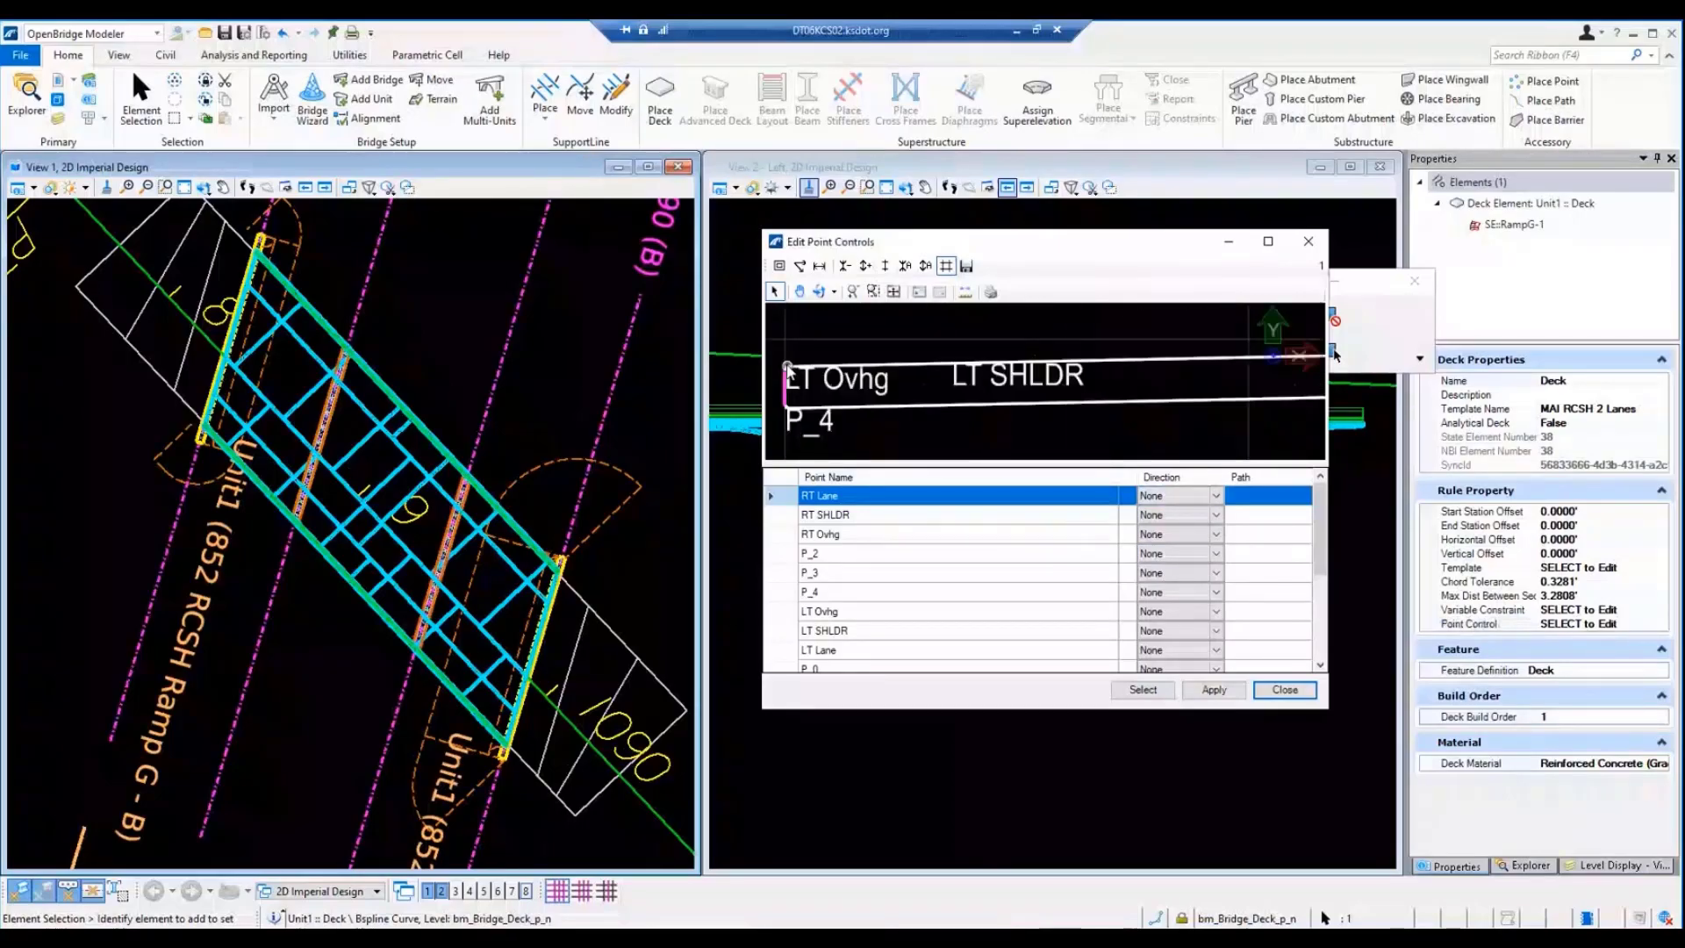
{"action": "scroll", "coordinate": [787, 370], "scroll_direction": "up", "scroll_amount": 2}
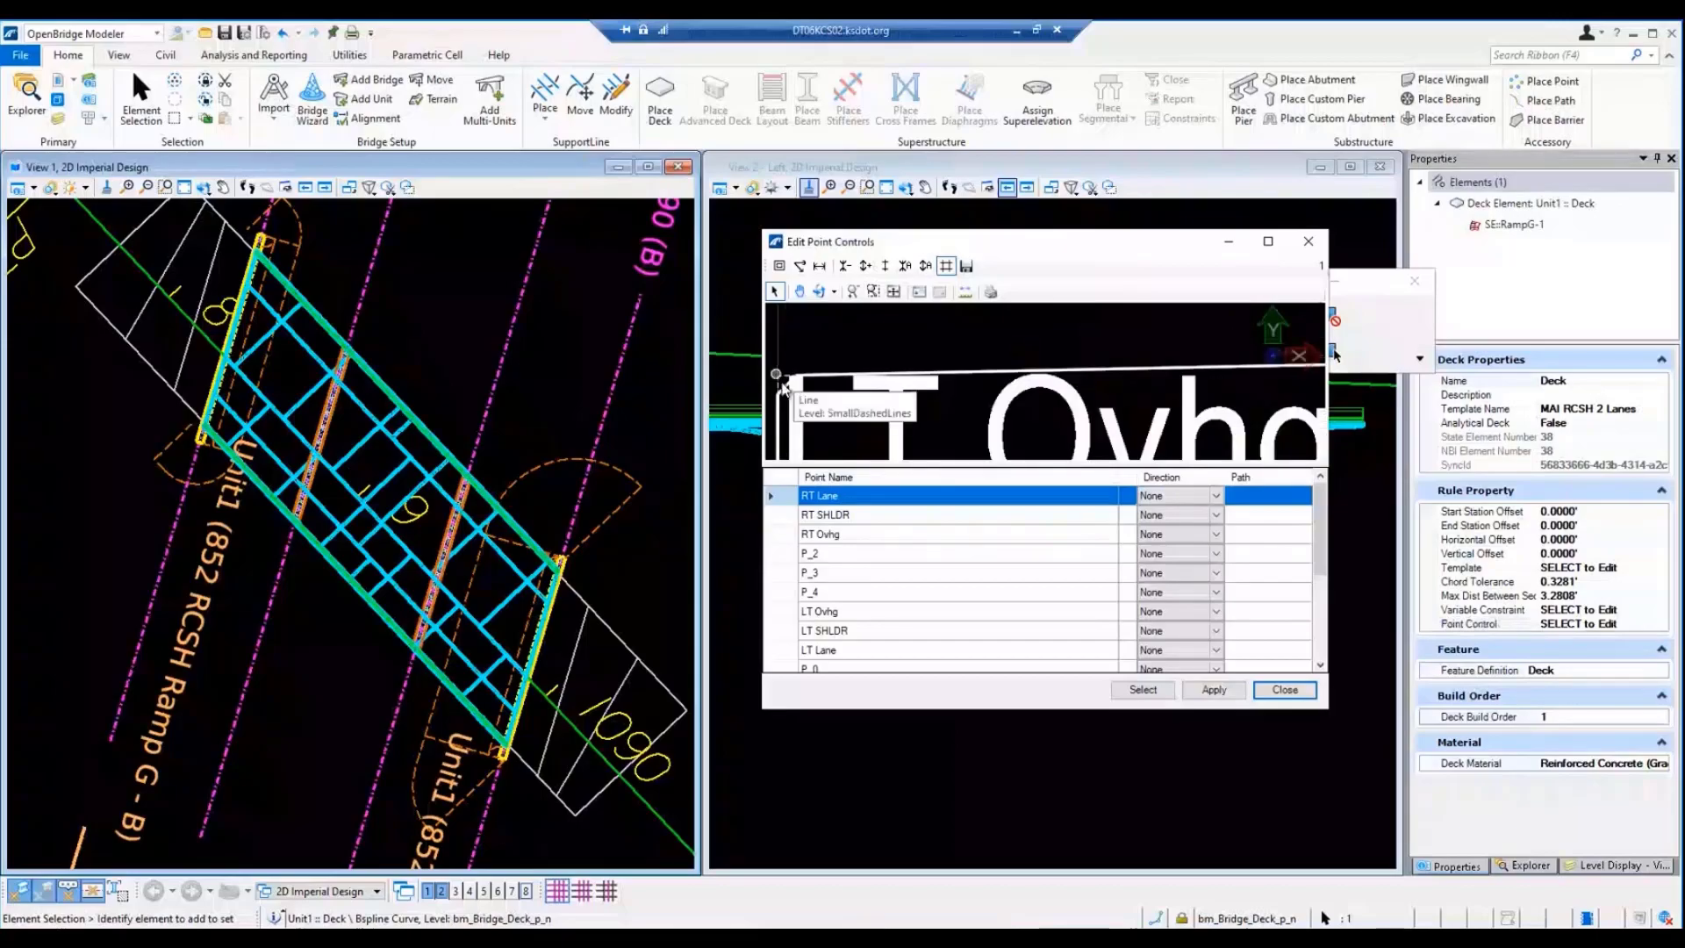
{"action": "scroll", "coordinate": [783, 386], "scroll_direction": "down", "scroll_amount": 4}
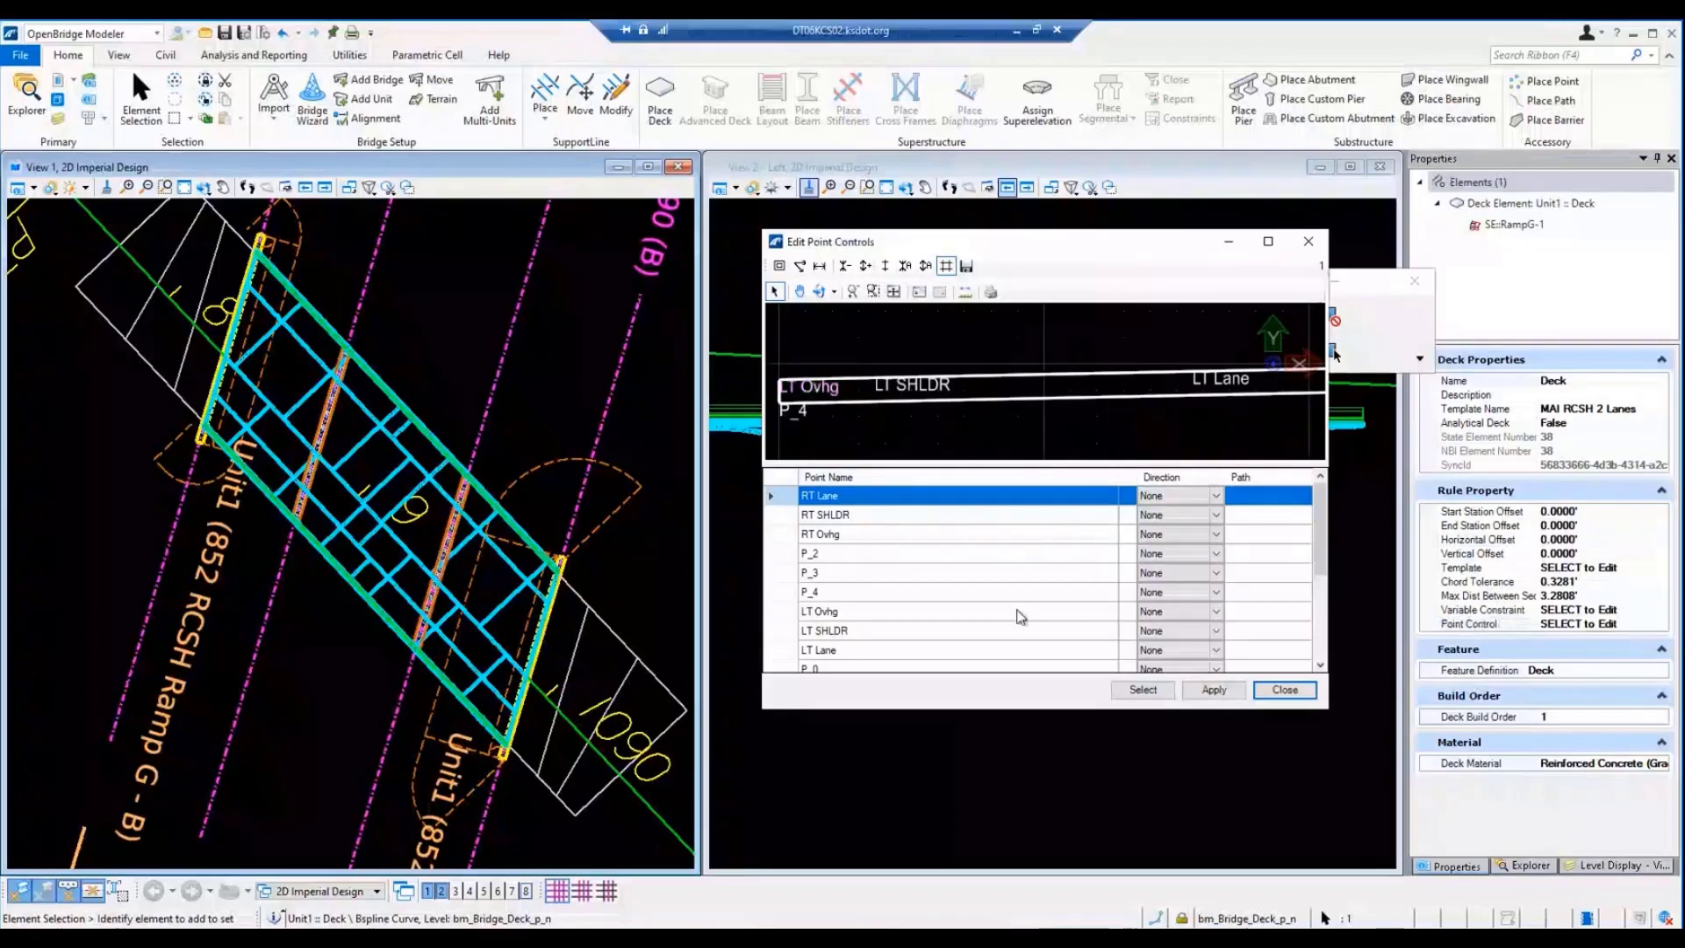
{"action": "left_click", "coordinate": [1234, 613]}
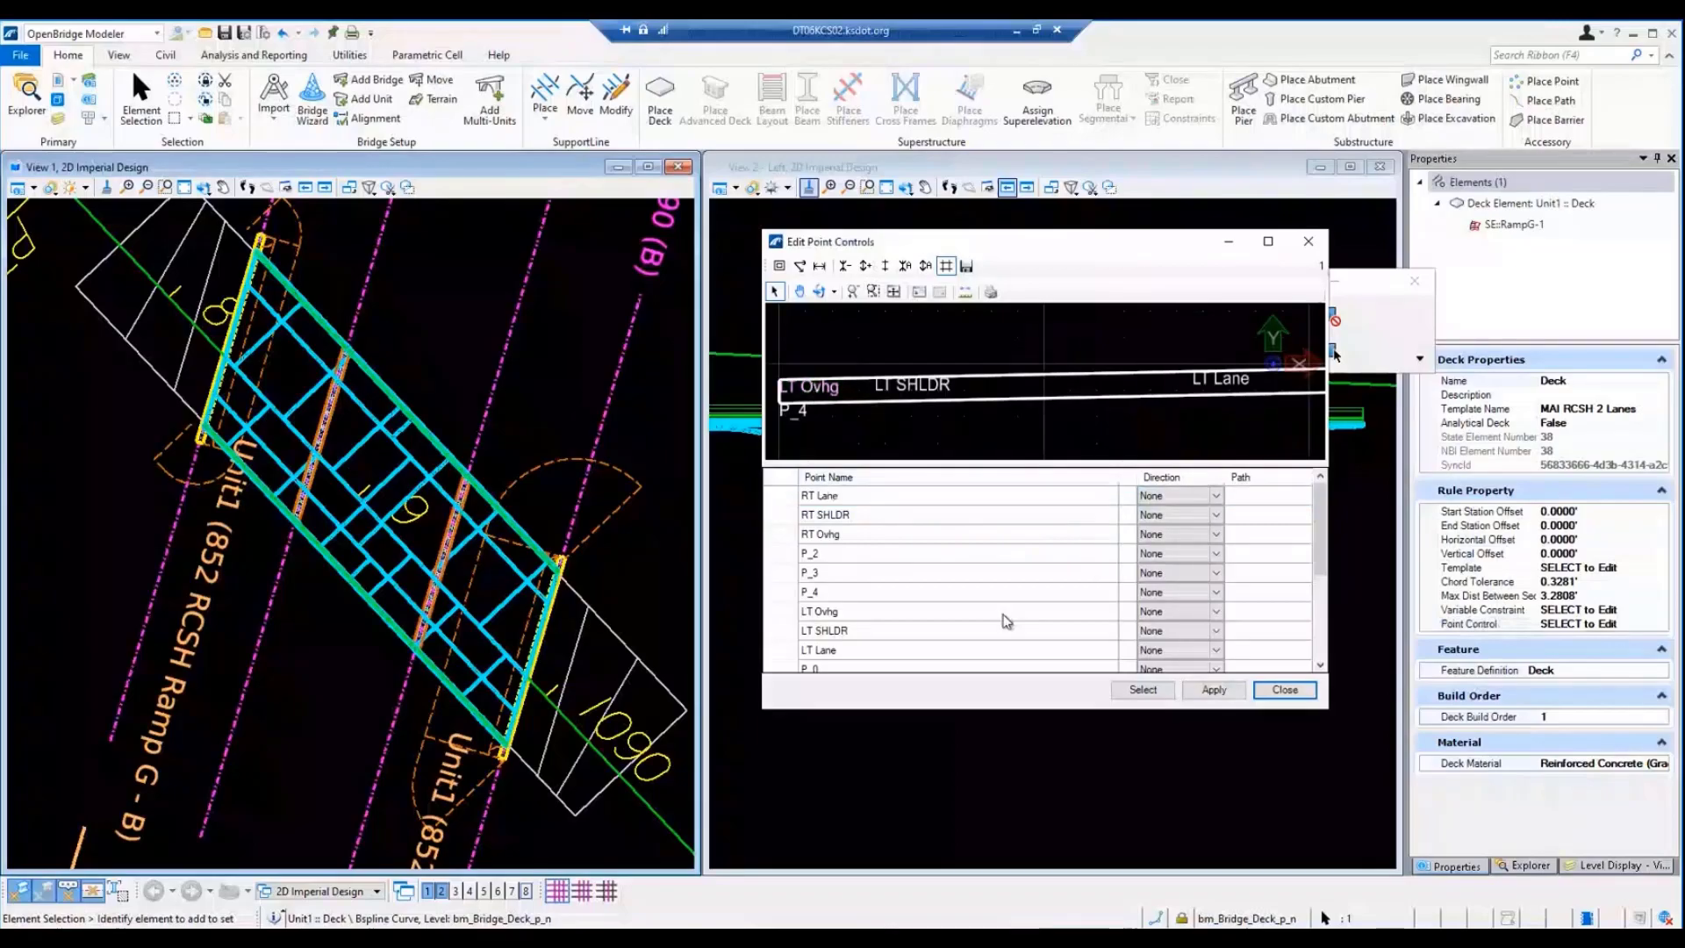
{"action": "left_click", "coordinate": [1217, 613]}
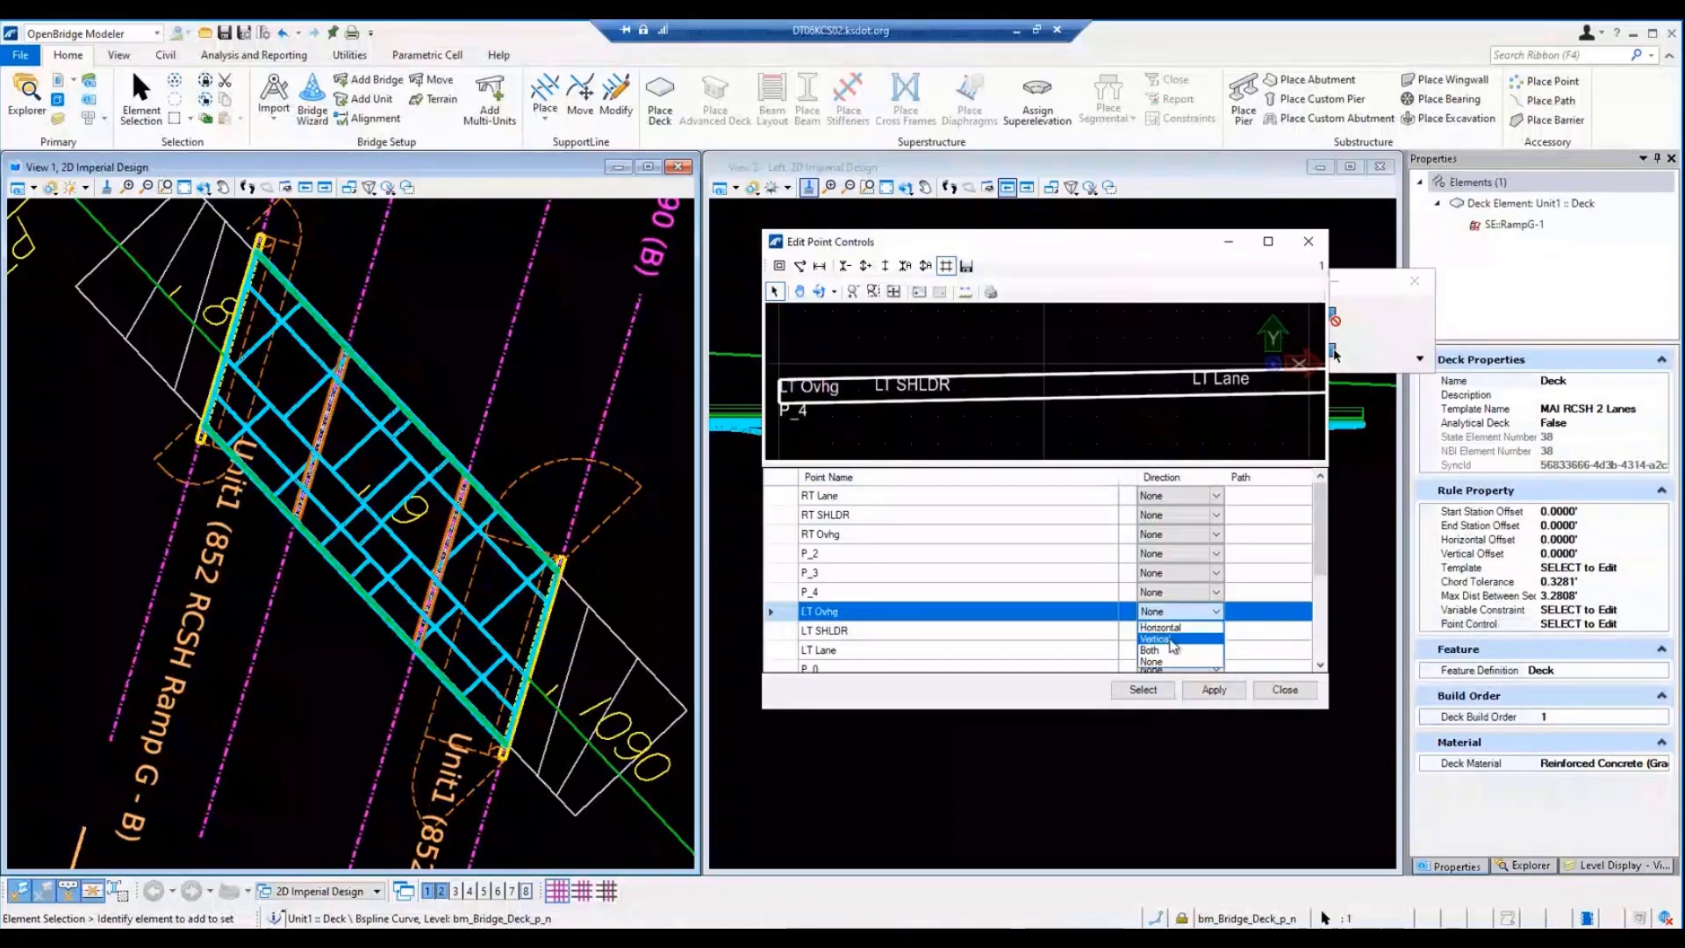
{"action": "left_click", "coordinate": [1298, 693]}
{"action": "left_click", "coordinate": [1285, 690]}
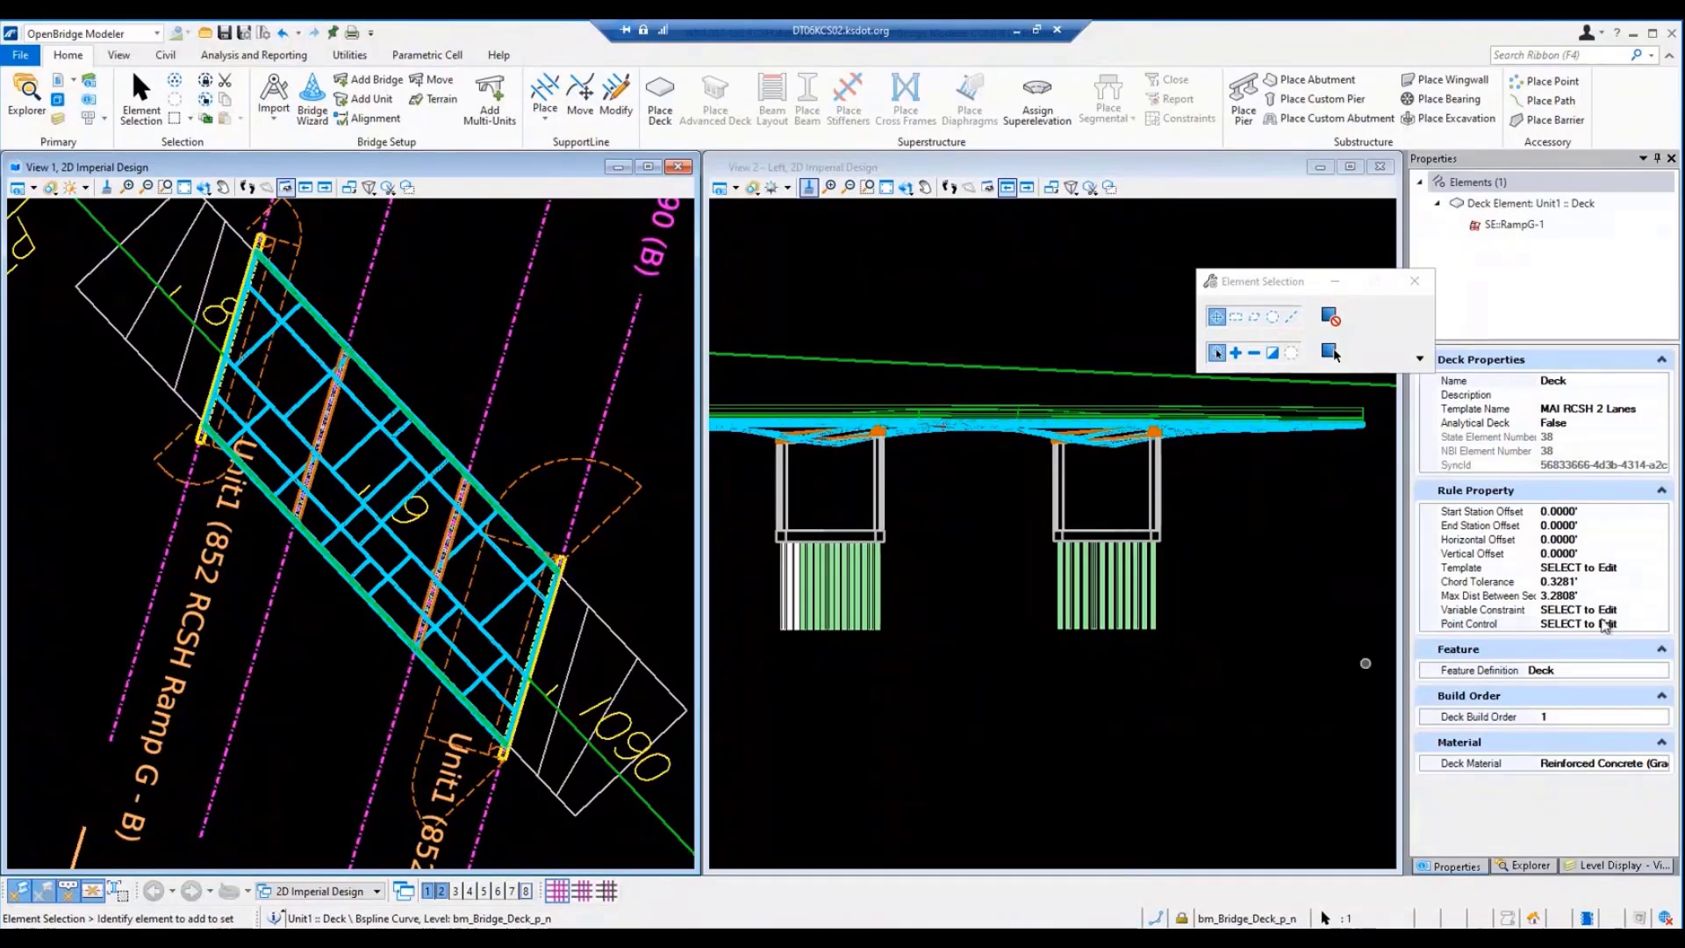
Look through the deck's full list of variable constraints from Lane LT to Thickness Rt, and cancel without edits
{"action": "left_click", "coordinate": [1641, 610]}
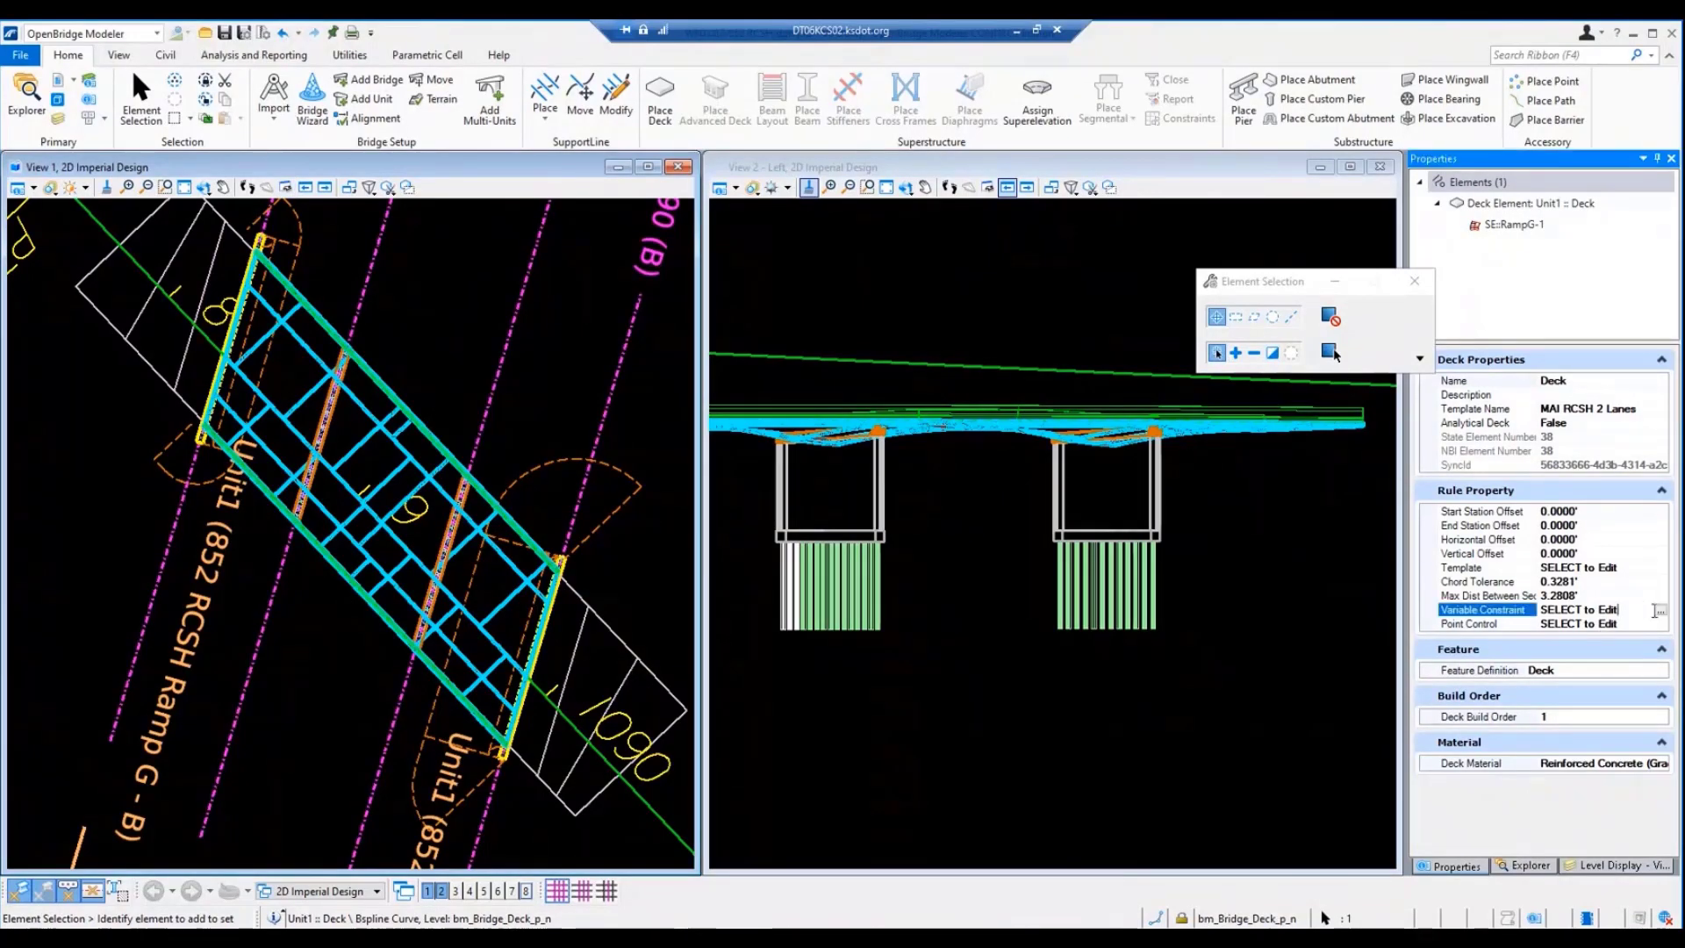
{"action": "left_click", "coordinate": [1659, 609]}
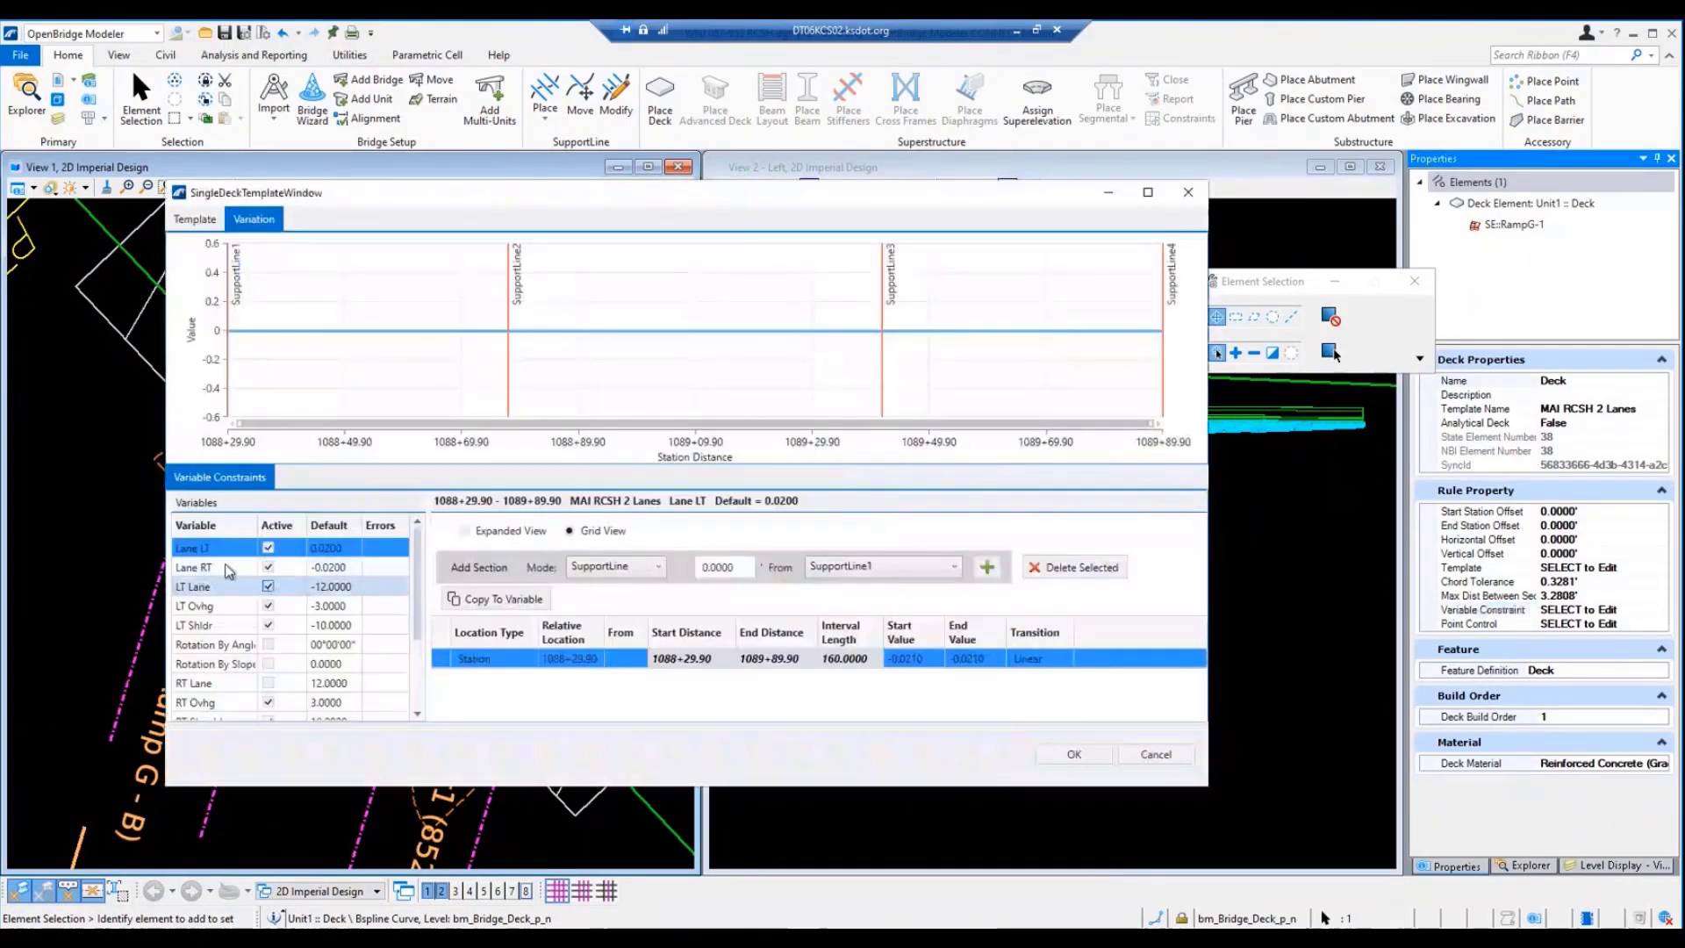
{"action": "scroll", "coordinate": [227, 595], "scroll_direction": "down", "scroll_amount": 1}
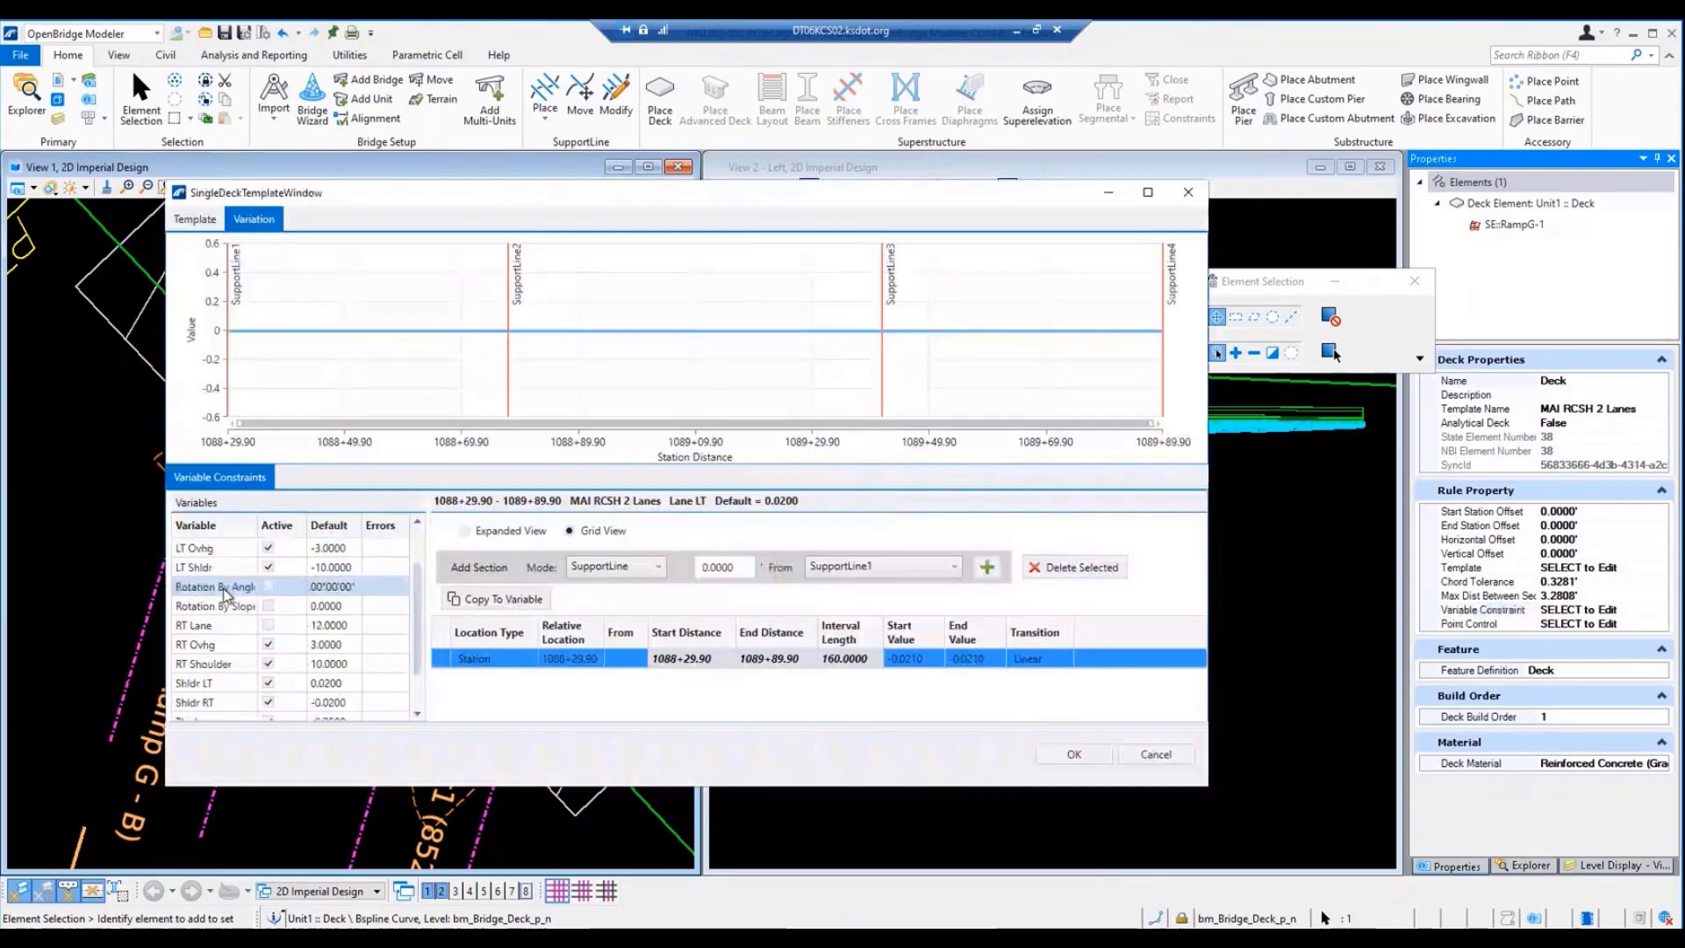
{"action": "scroll", "coordinate": [226, 595], "scroll_direction": "down", "scroll_amount": 1}
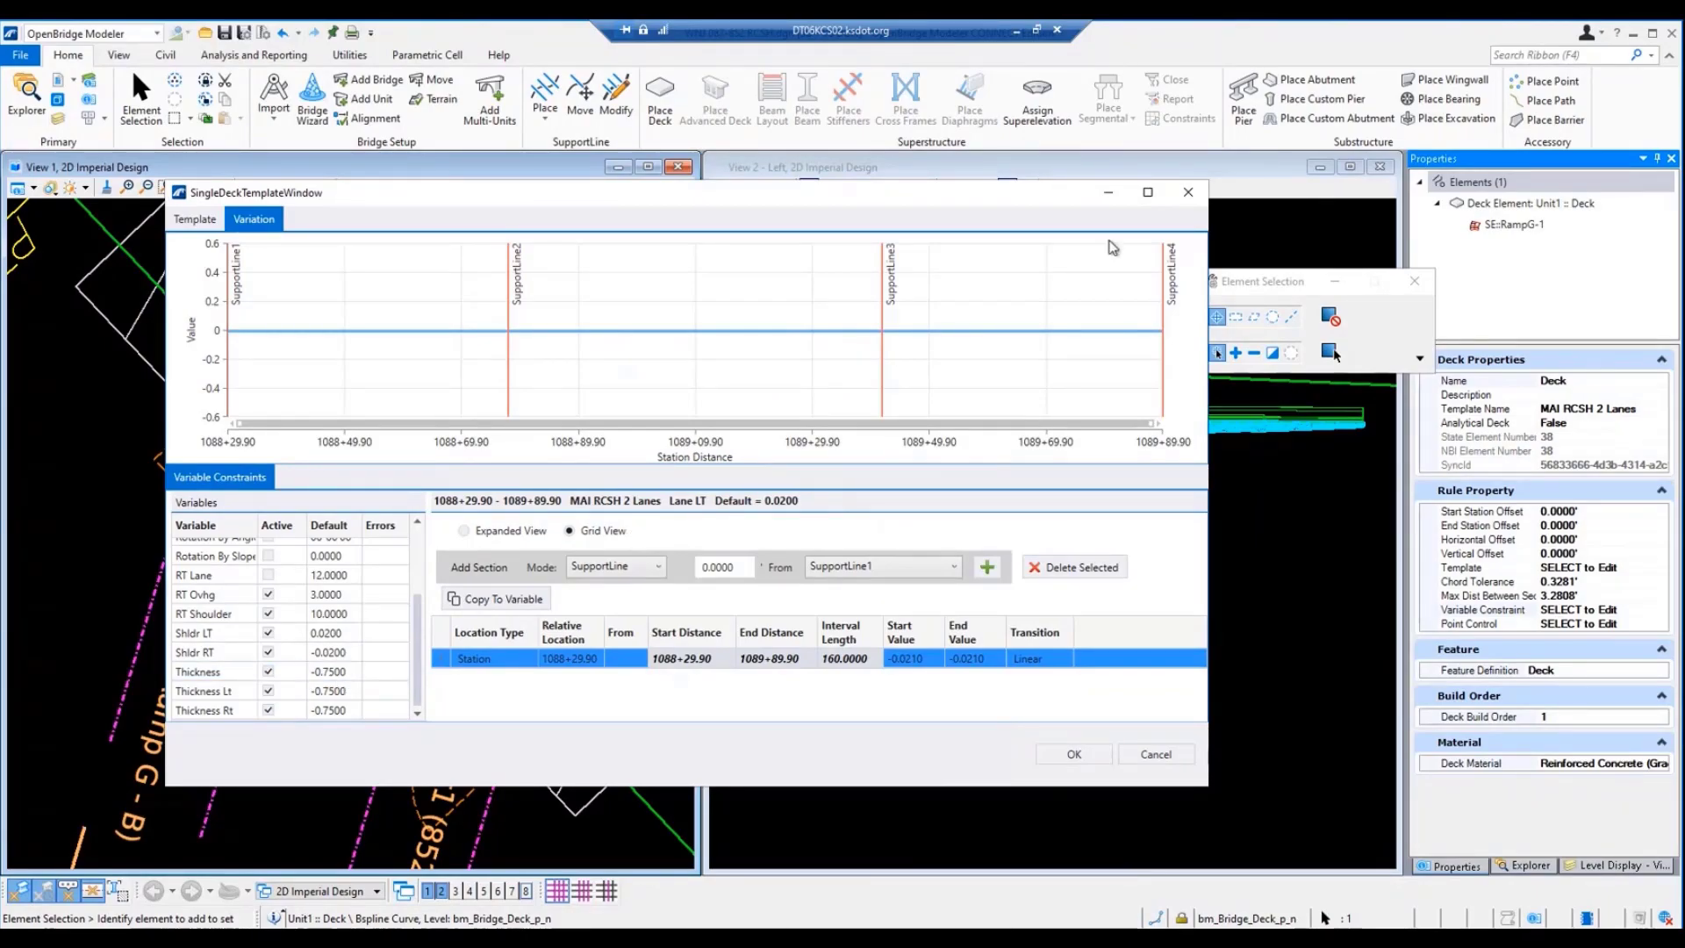
{"action": "left_click", "coordinate": [1156, 756]}
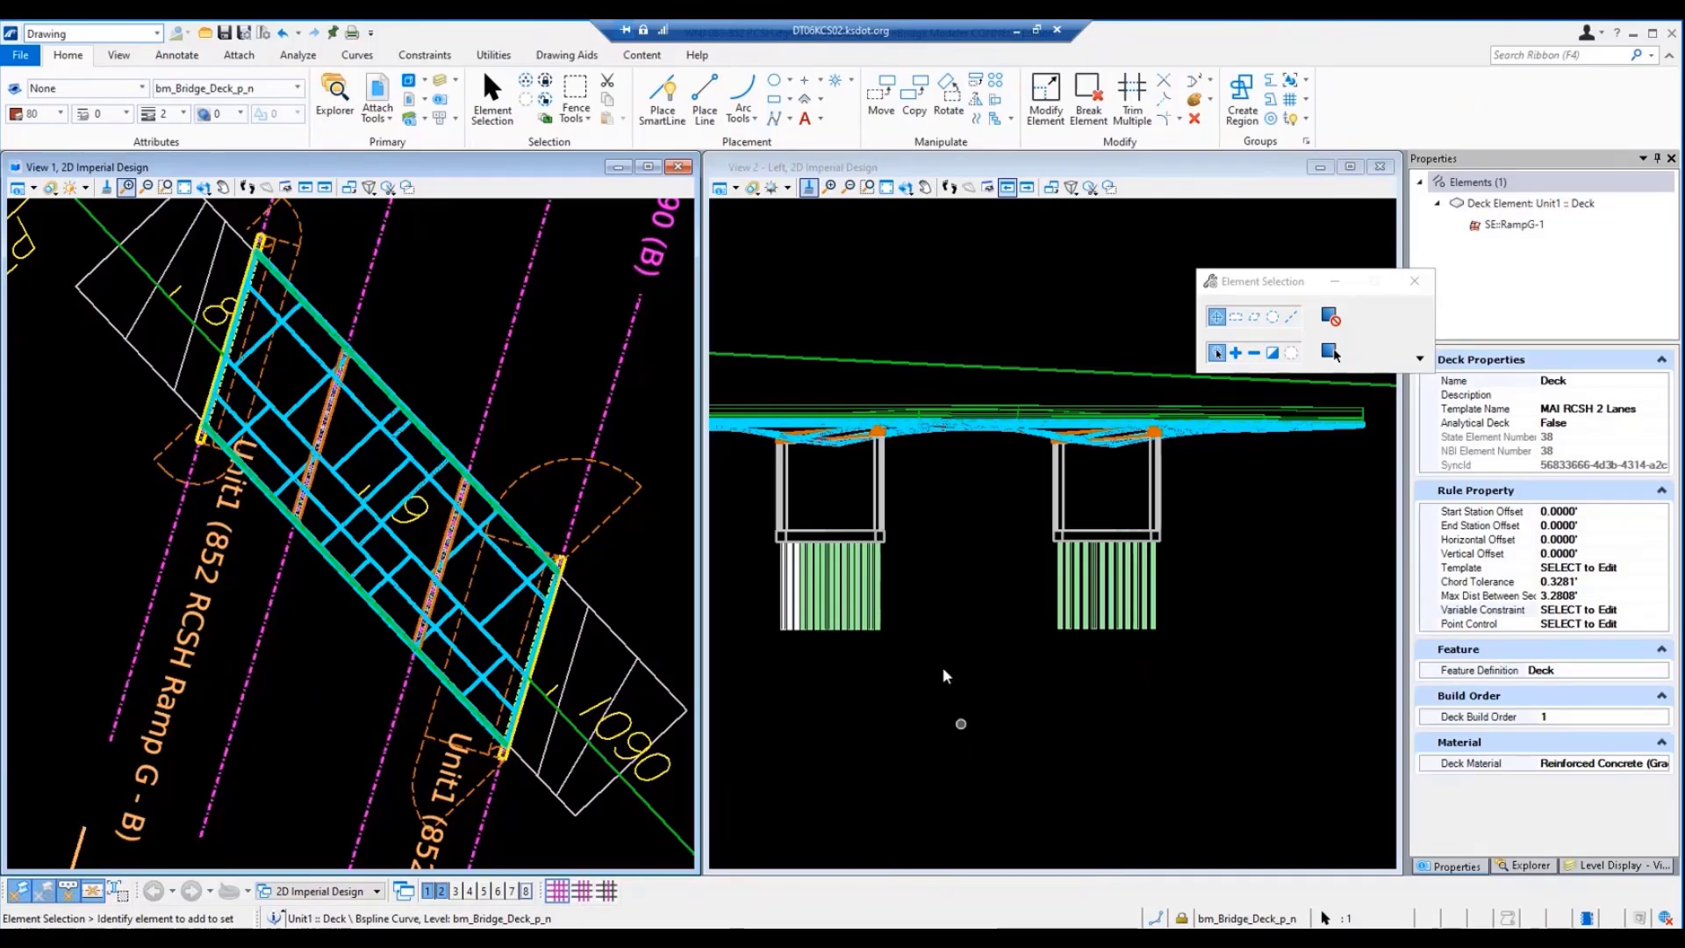
Draw a stepped line in an empty area of View 1: an opening horizontal run about 47 long, with two raised rectangular bumps about 8 high
{"action": "left_click", "coordinate": [705, 98]}
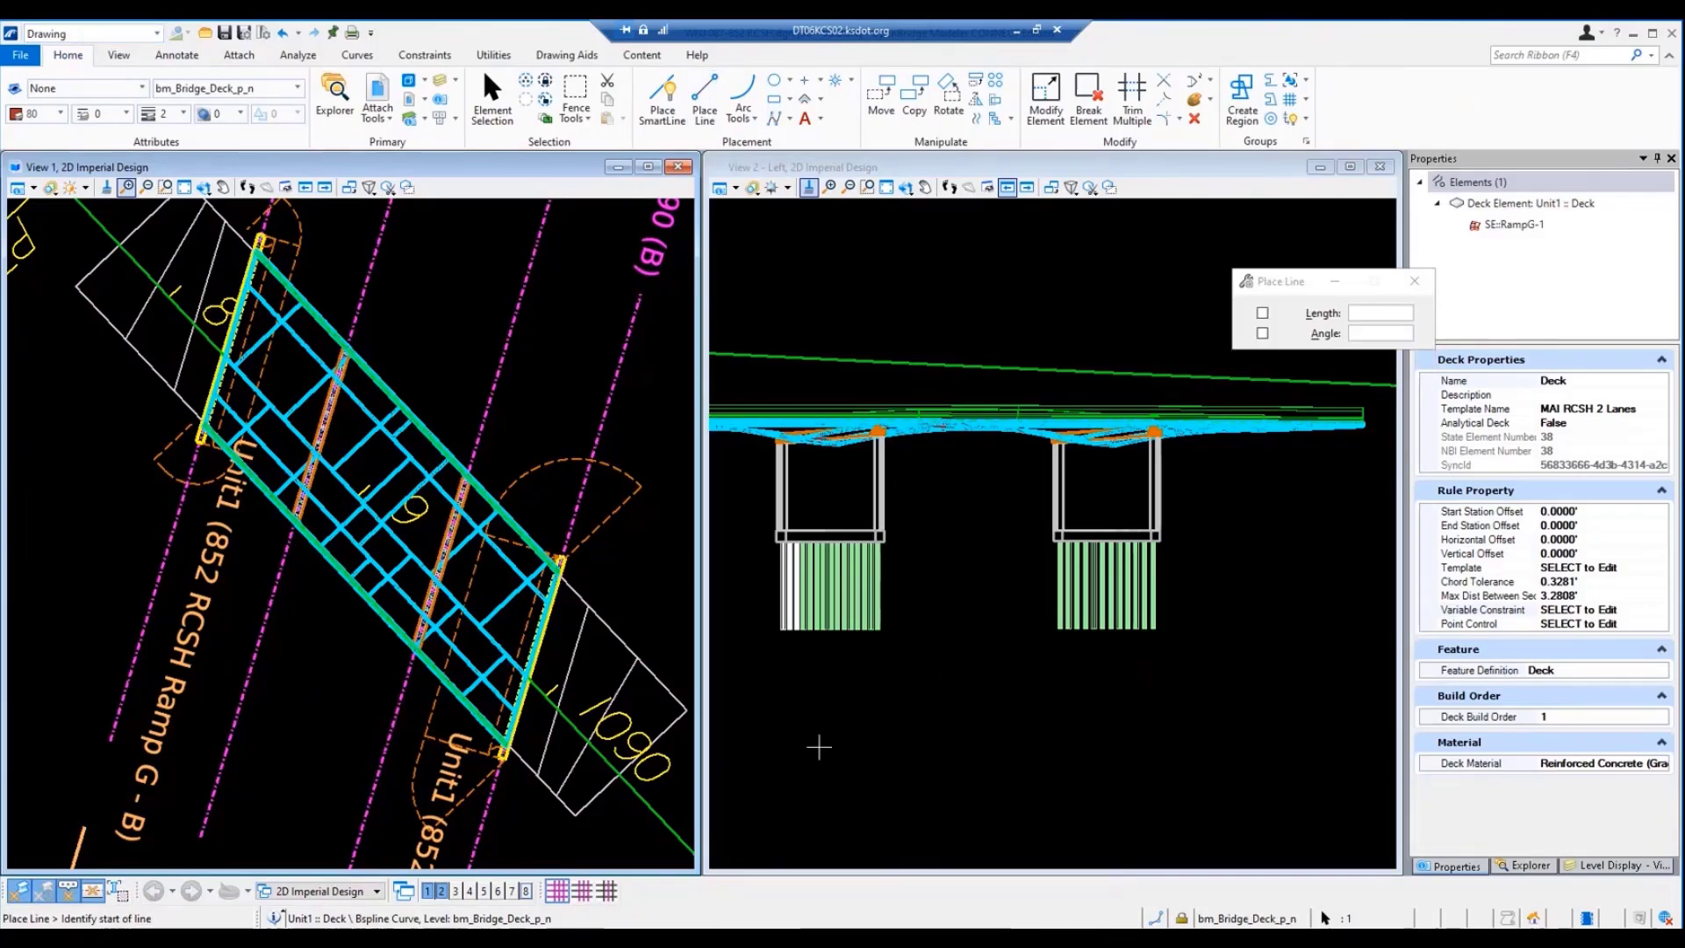
{"action": "left_click", "coordinate": [201, 576]}
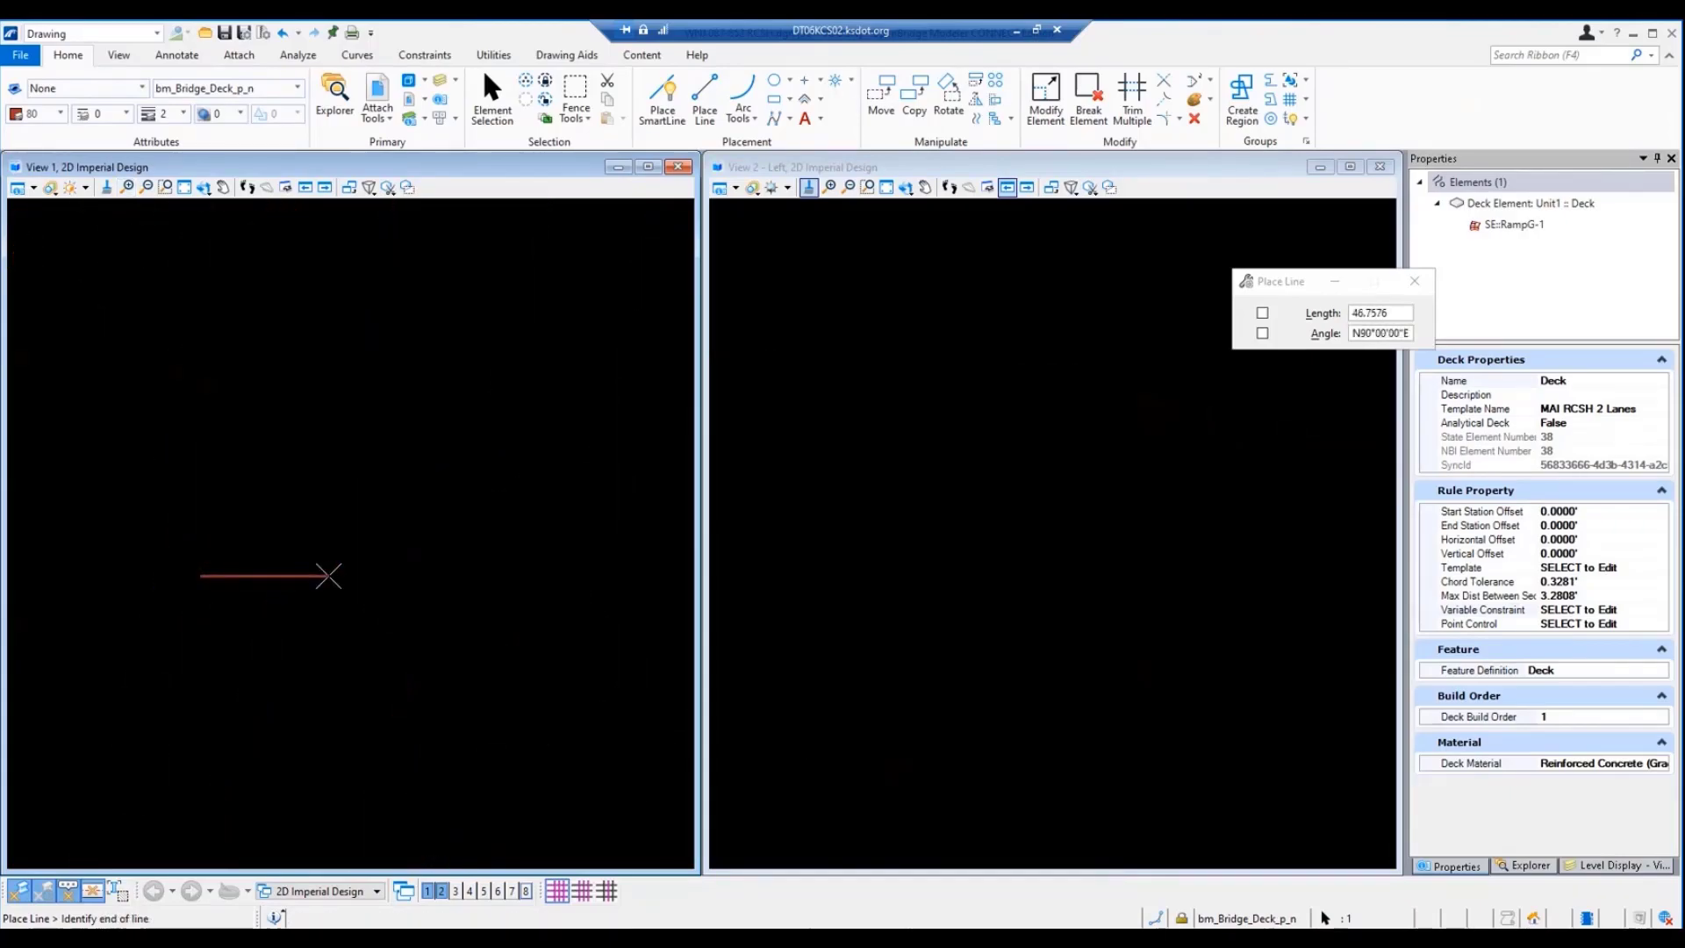
{"action": "left_click", "coordinate": [328, 575]}
{"action": "left_click", "coordinate": [330, 552]}
{"action": "left_click", "coordinate": [420, 552]}
{"action": "left_click", "coordinate": [420, 575]}
{"action": "left_click", "coordinate": [576, 575]}
{"action": "left_click", "coordinate": [576, 554]}
{"action": "left_click", "coordinate": [629, 554]}
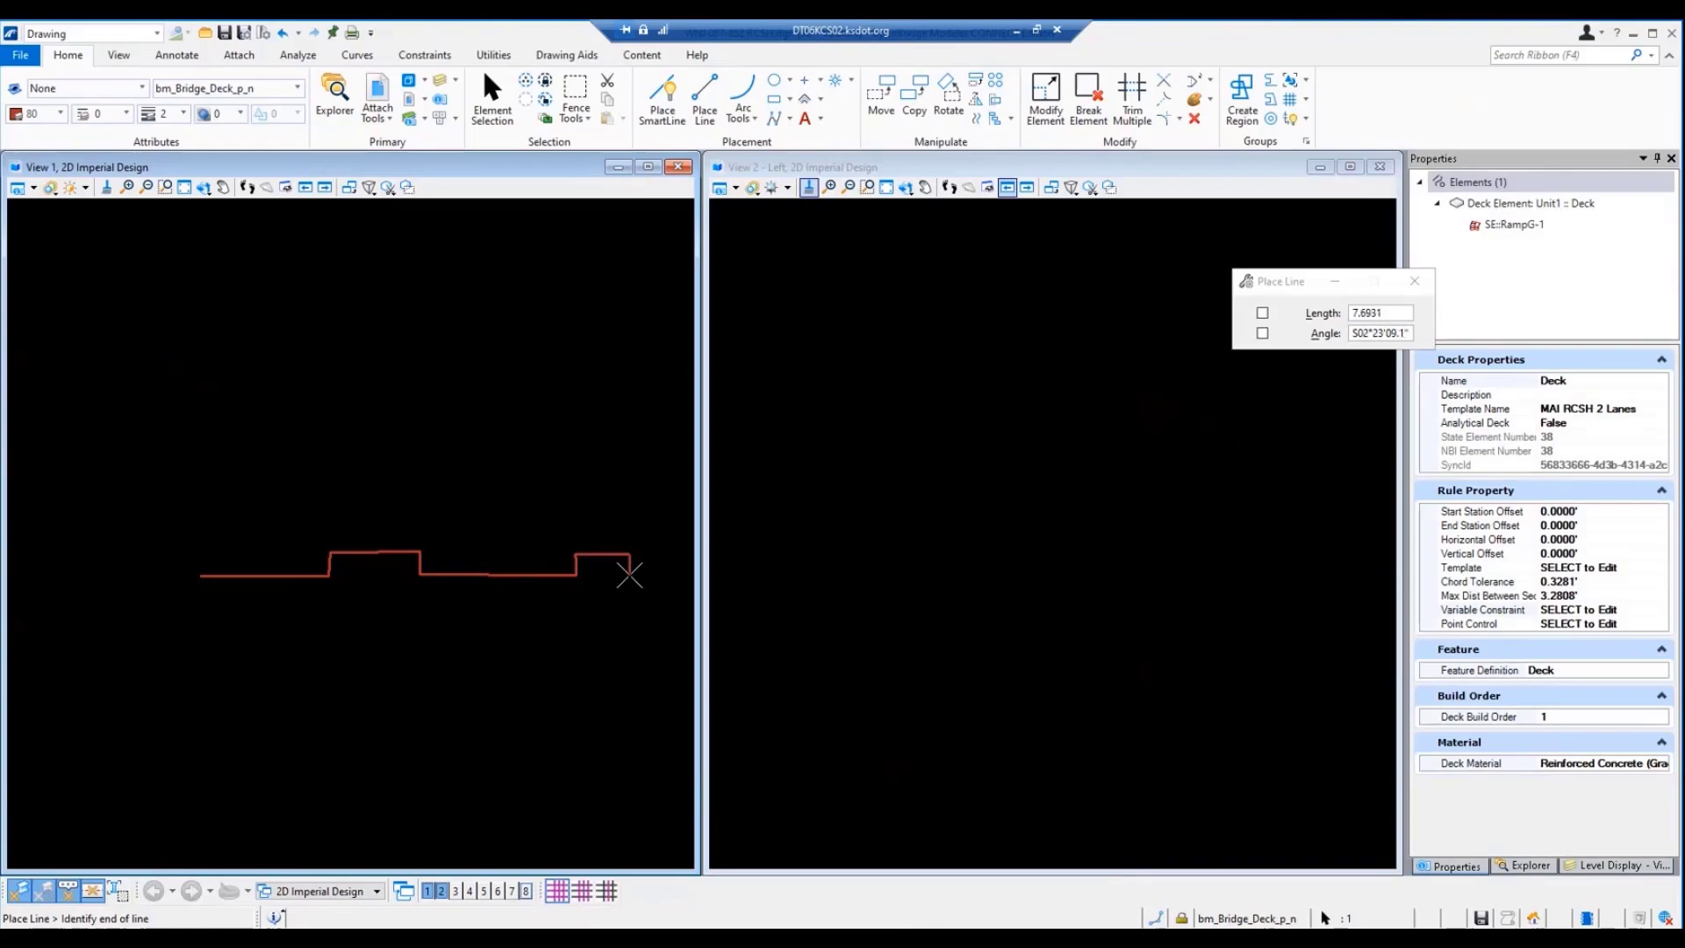
{"action": "left_click", "coordinate": [629, 575]}
{"action": "left_click", "coordinate": [679, 575]}
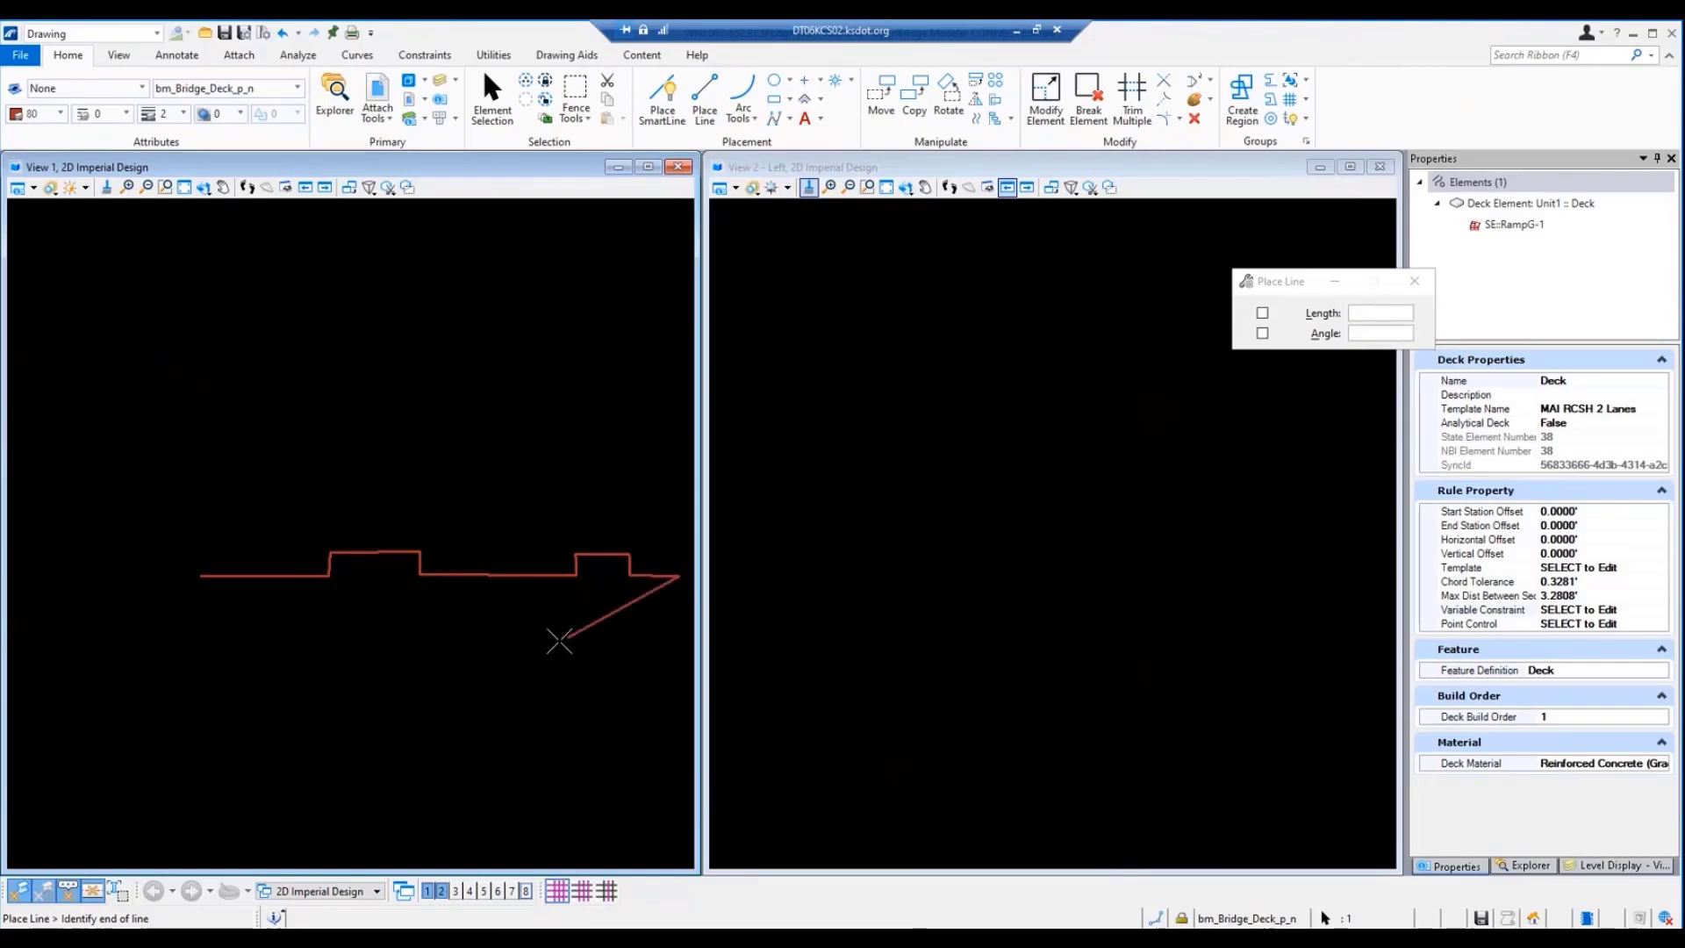
{"action": "right_click", "coordinate": [557, 639]}
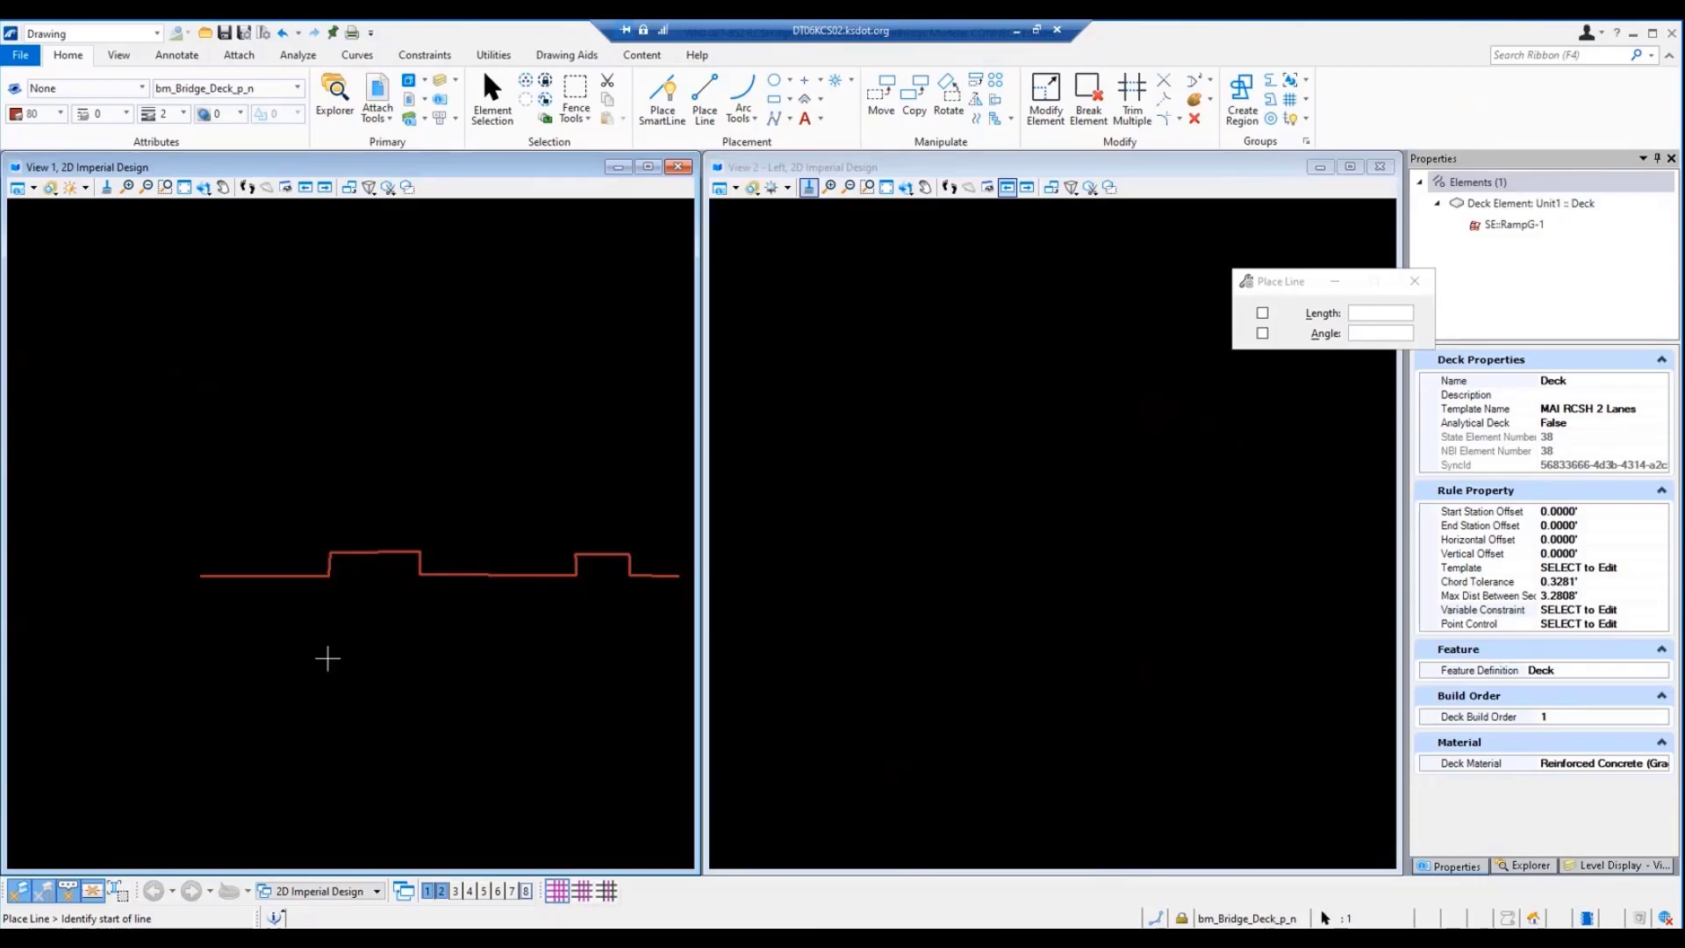
Draw a line below the stepped line: a short horizontal run, a downward diagonal about 9 long, and a short vertical drop
{"action": "left_click", "coordinate": [257, 658]}
{"action": "left_click", "coordinate": [354, 658]}
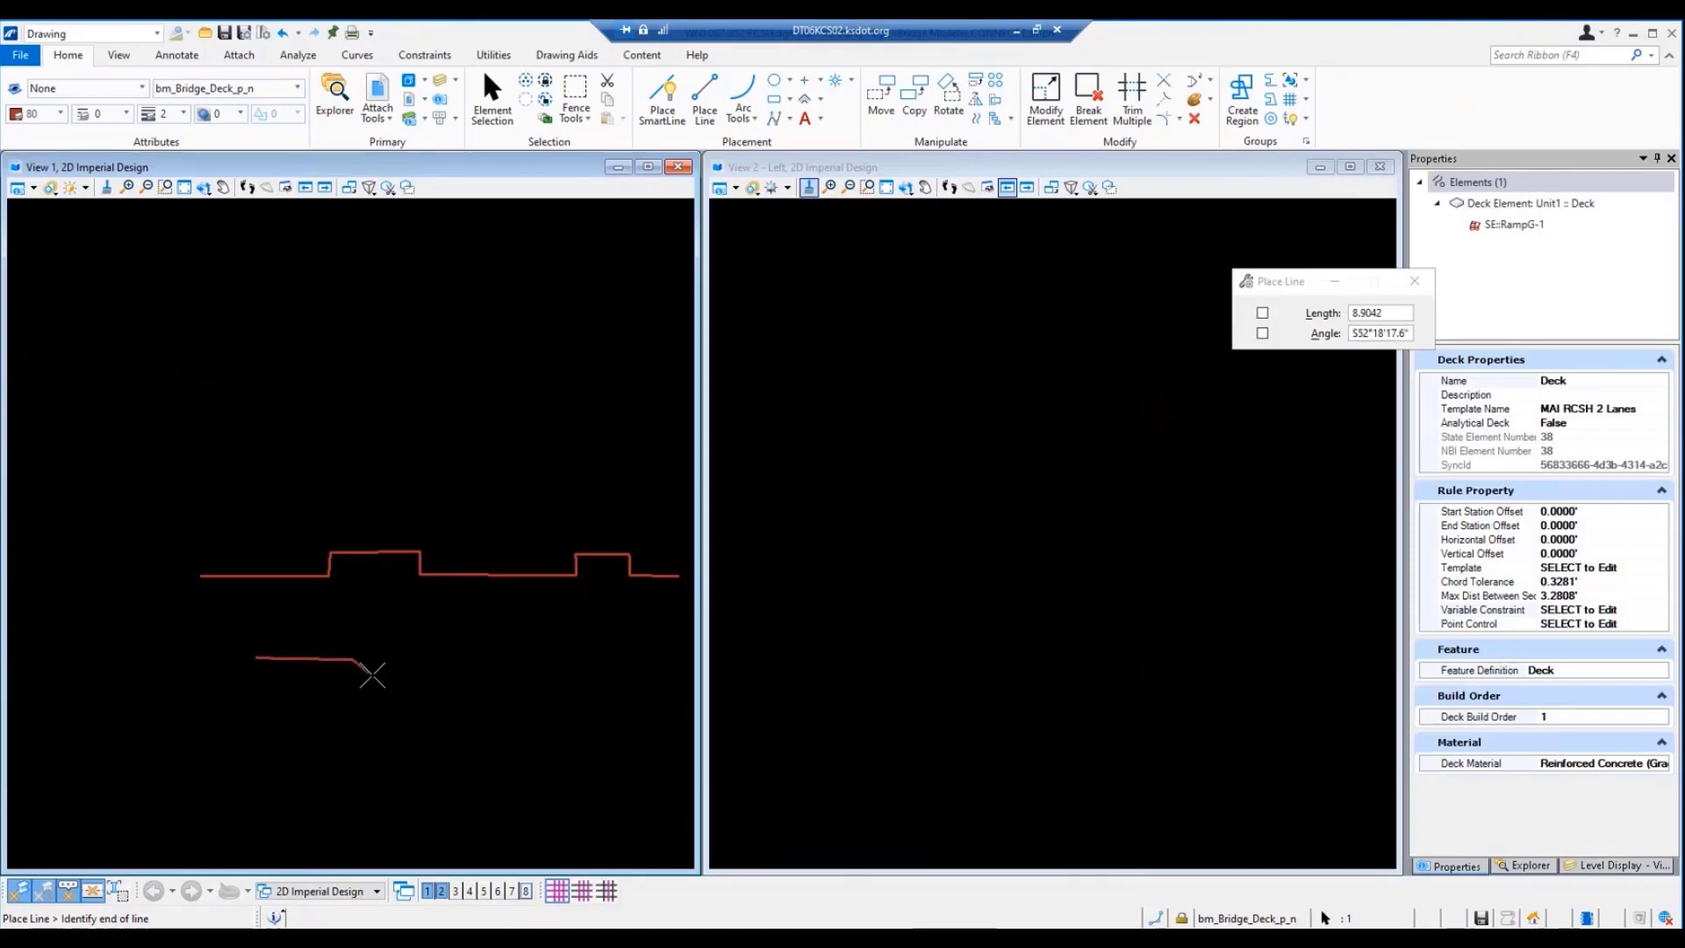
{"action": "left_click", "coordinate": [373, 676]}
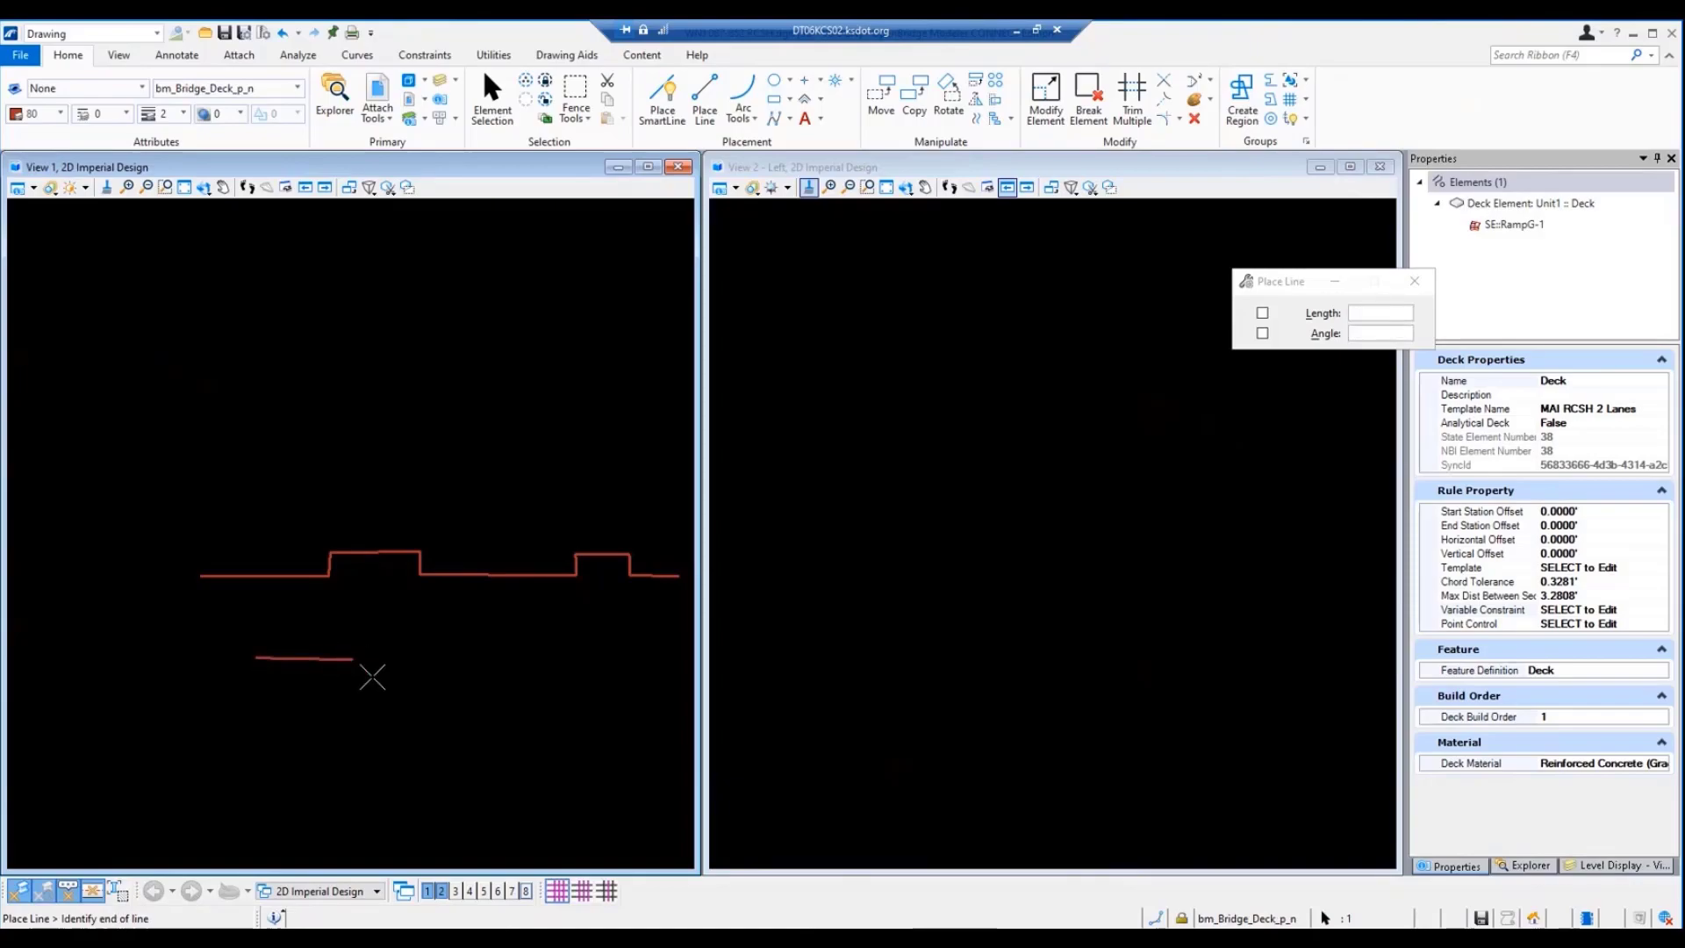
{"action": "left_click", "coordinate": [370, 734]}
{"action": "right_click", "coordinate": [356, 654]}
Draw a rectangle about 79 wide and 86 high, starting and closing at the bend where the diagonal begins
{"action": "left_click", "coordinate": [354, 658]}
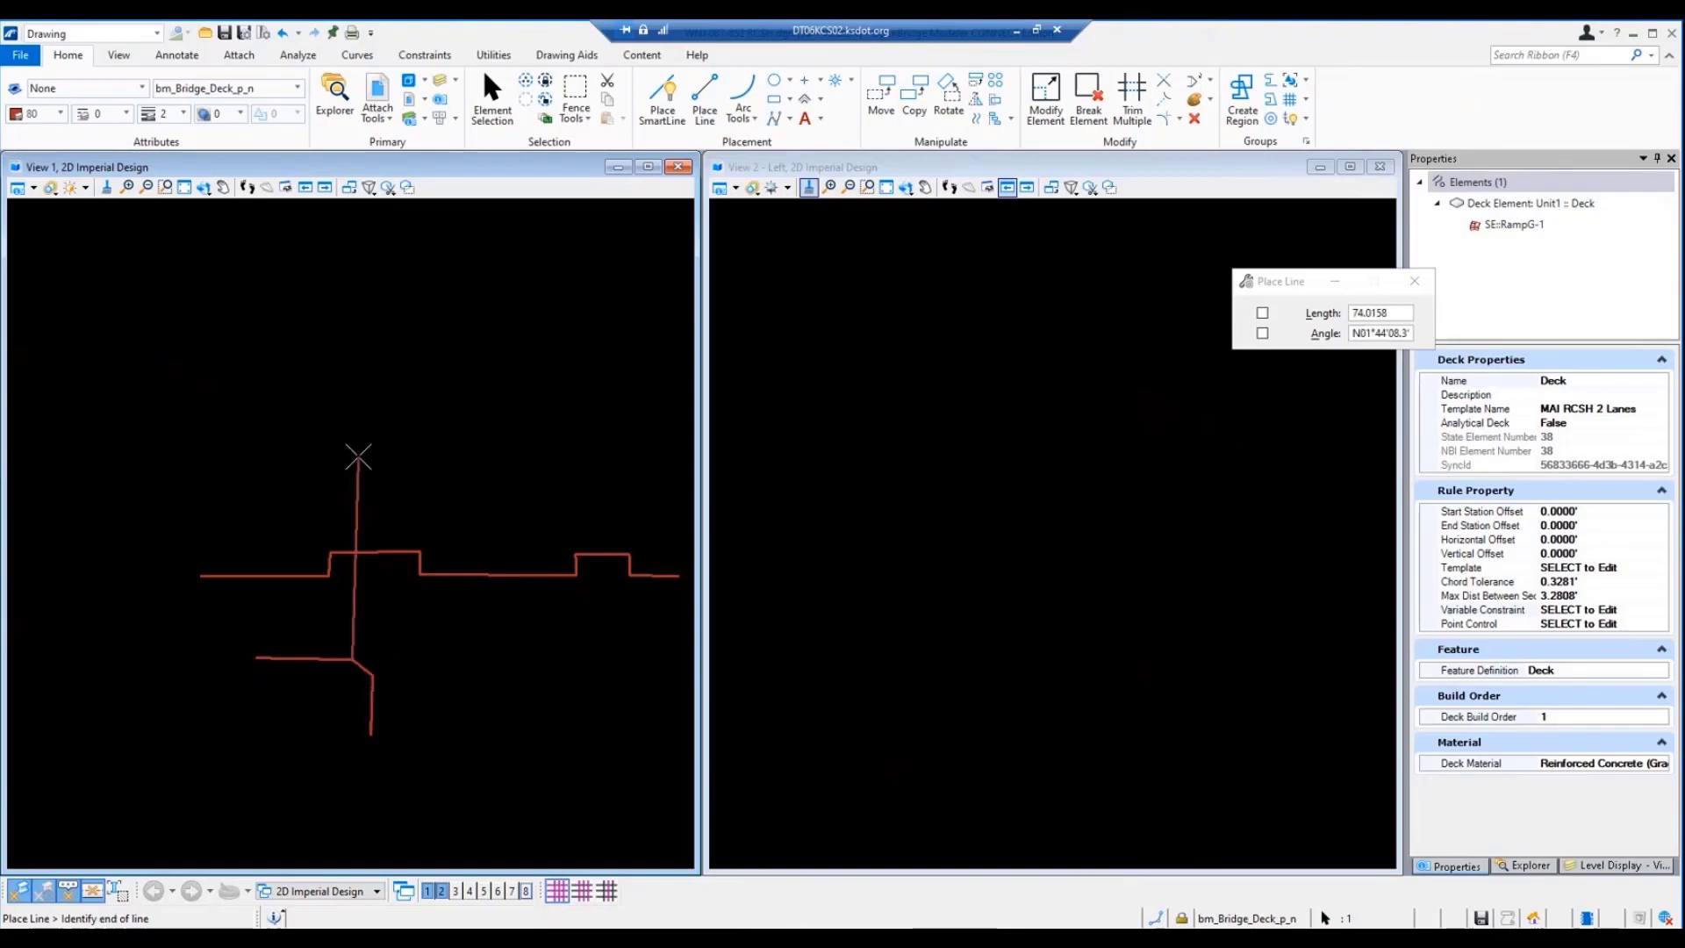
{"action": "left_click", "coordinate": [351, 418]}
{"action": "left_click", "coordinate": [200, 418]}
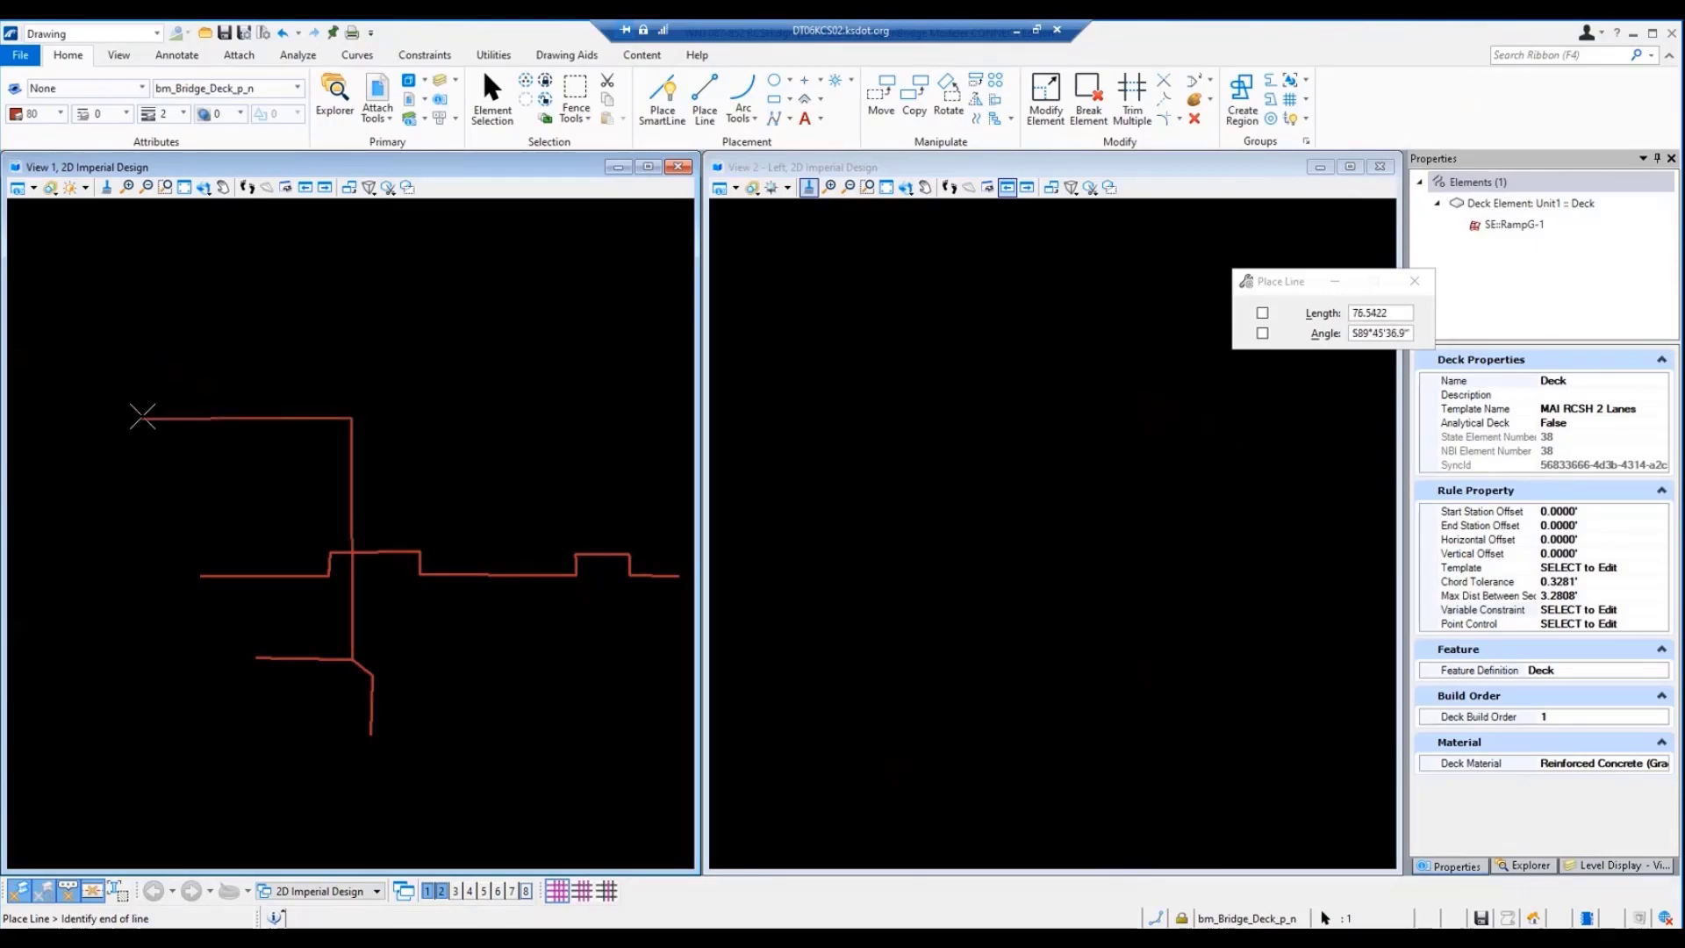
{"action": "left_click", "coordinate": [142, 417]}
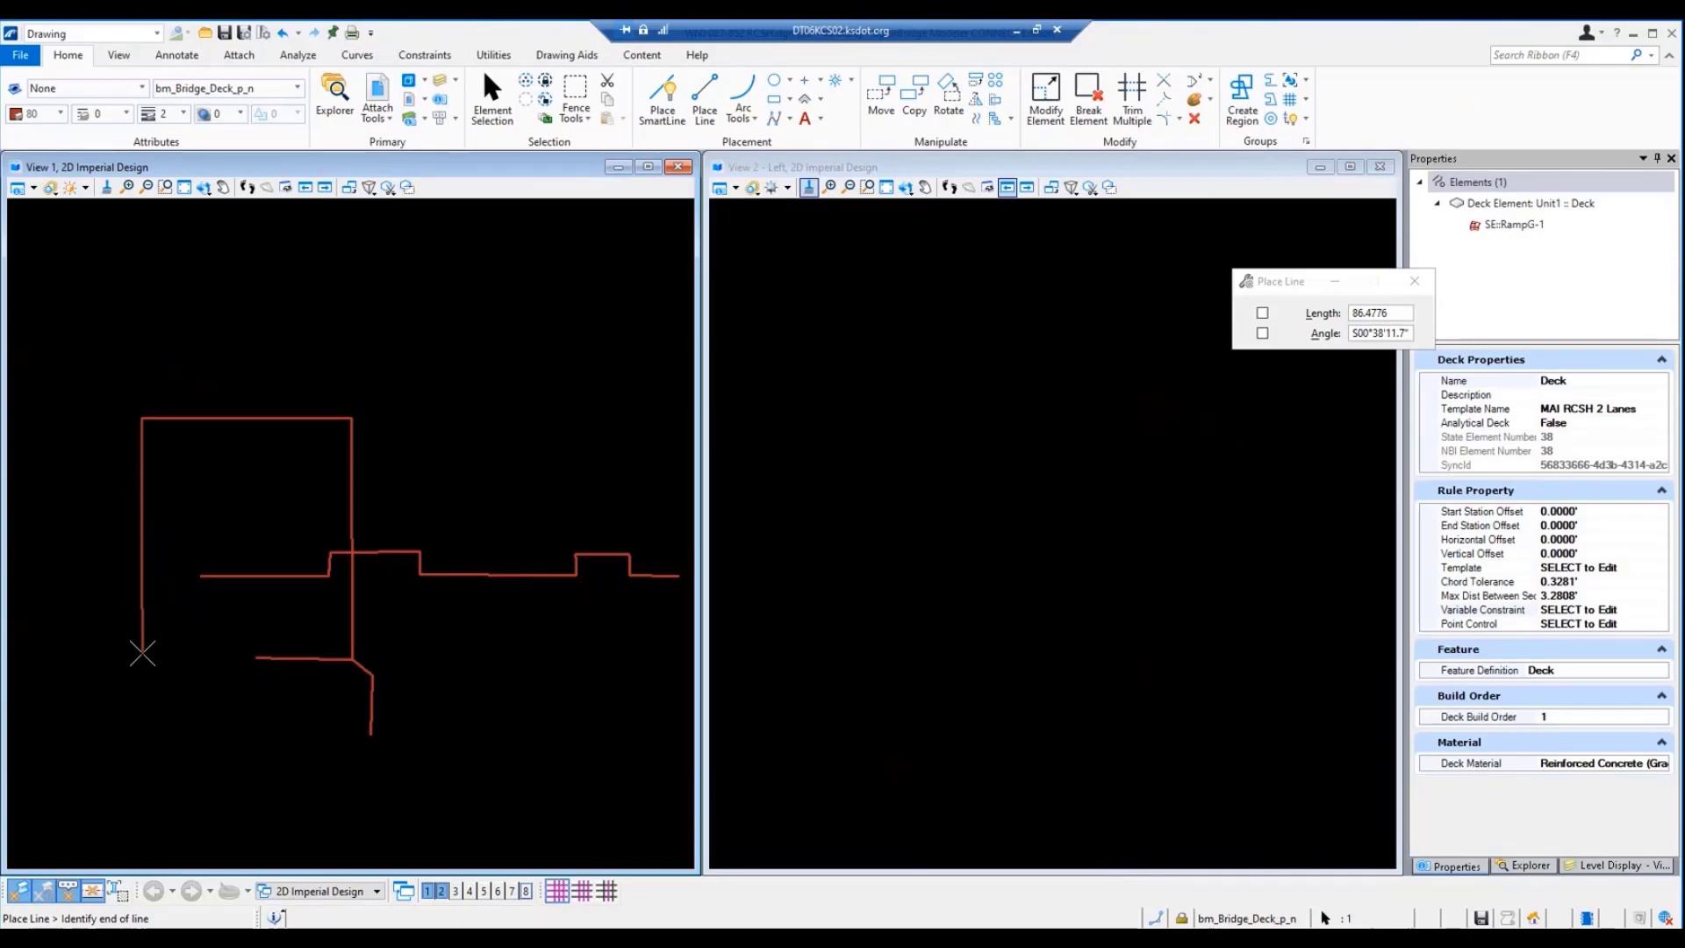
{"action": "left_click", "coordinate": [142, 653]}
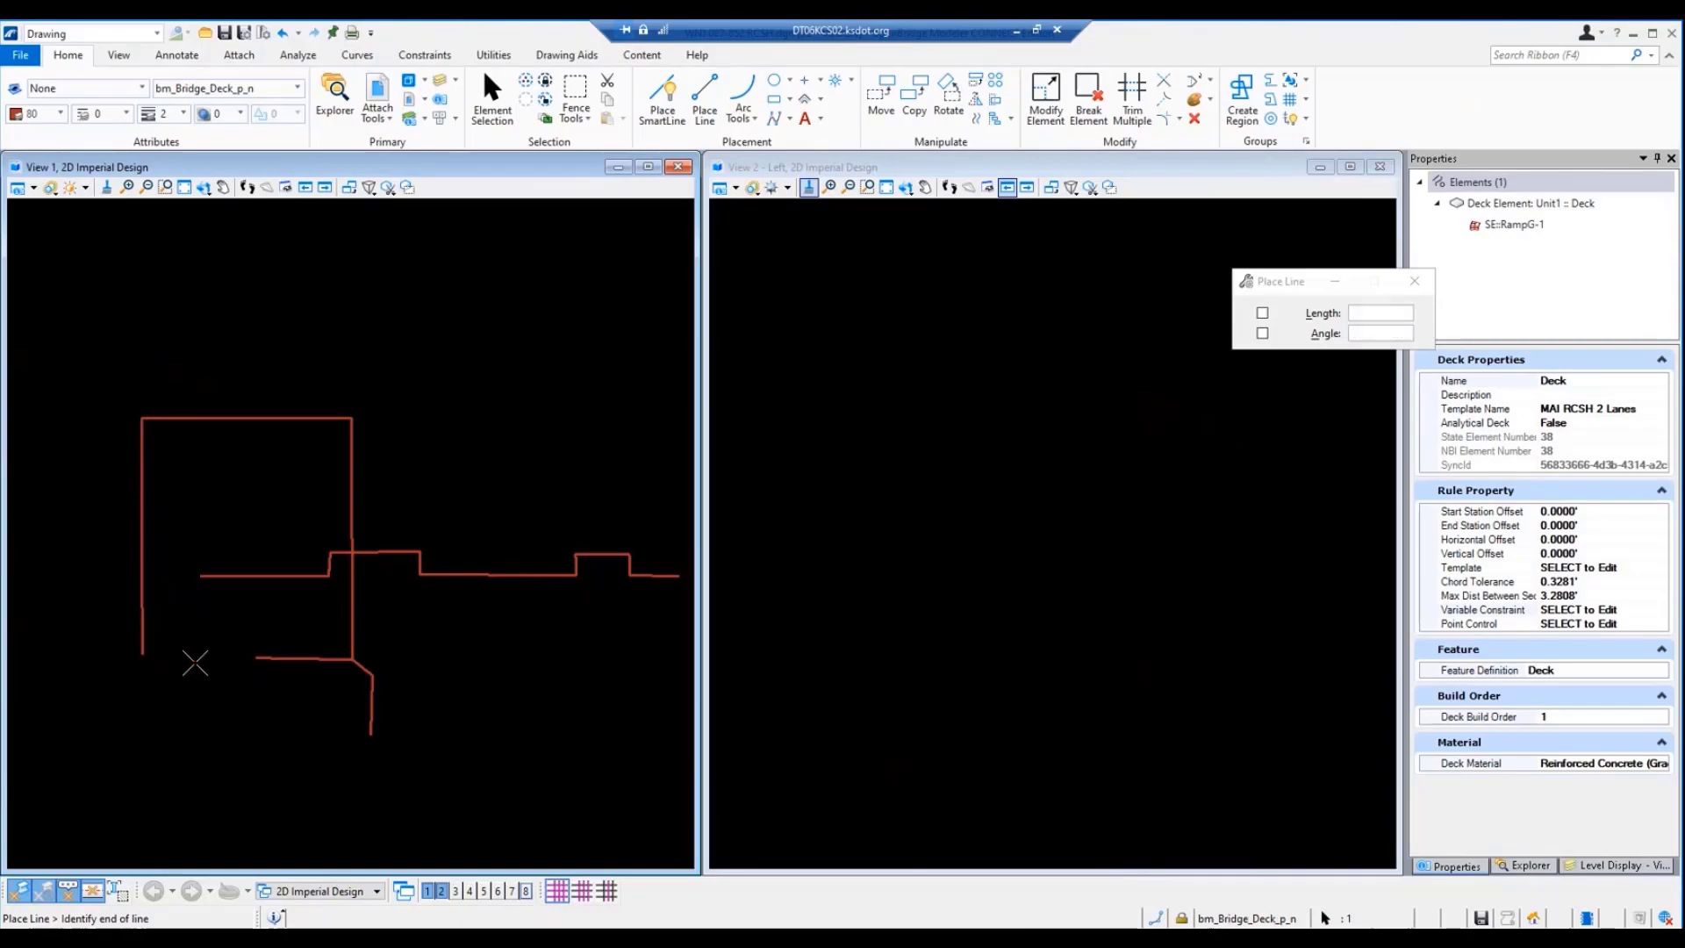
{"action": "left_click", "coordinate": [352, 659]}
{"action": "right_click", "coordinate": [316, 722]}
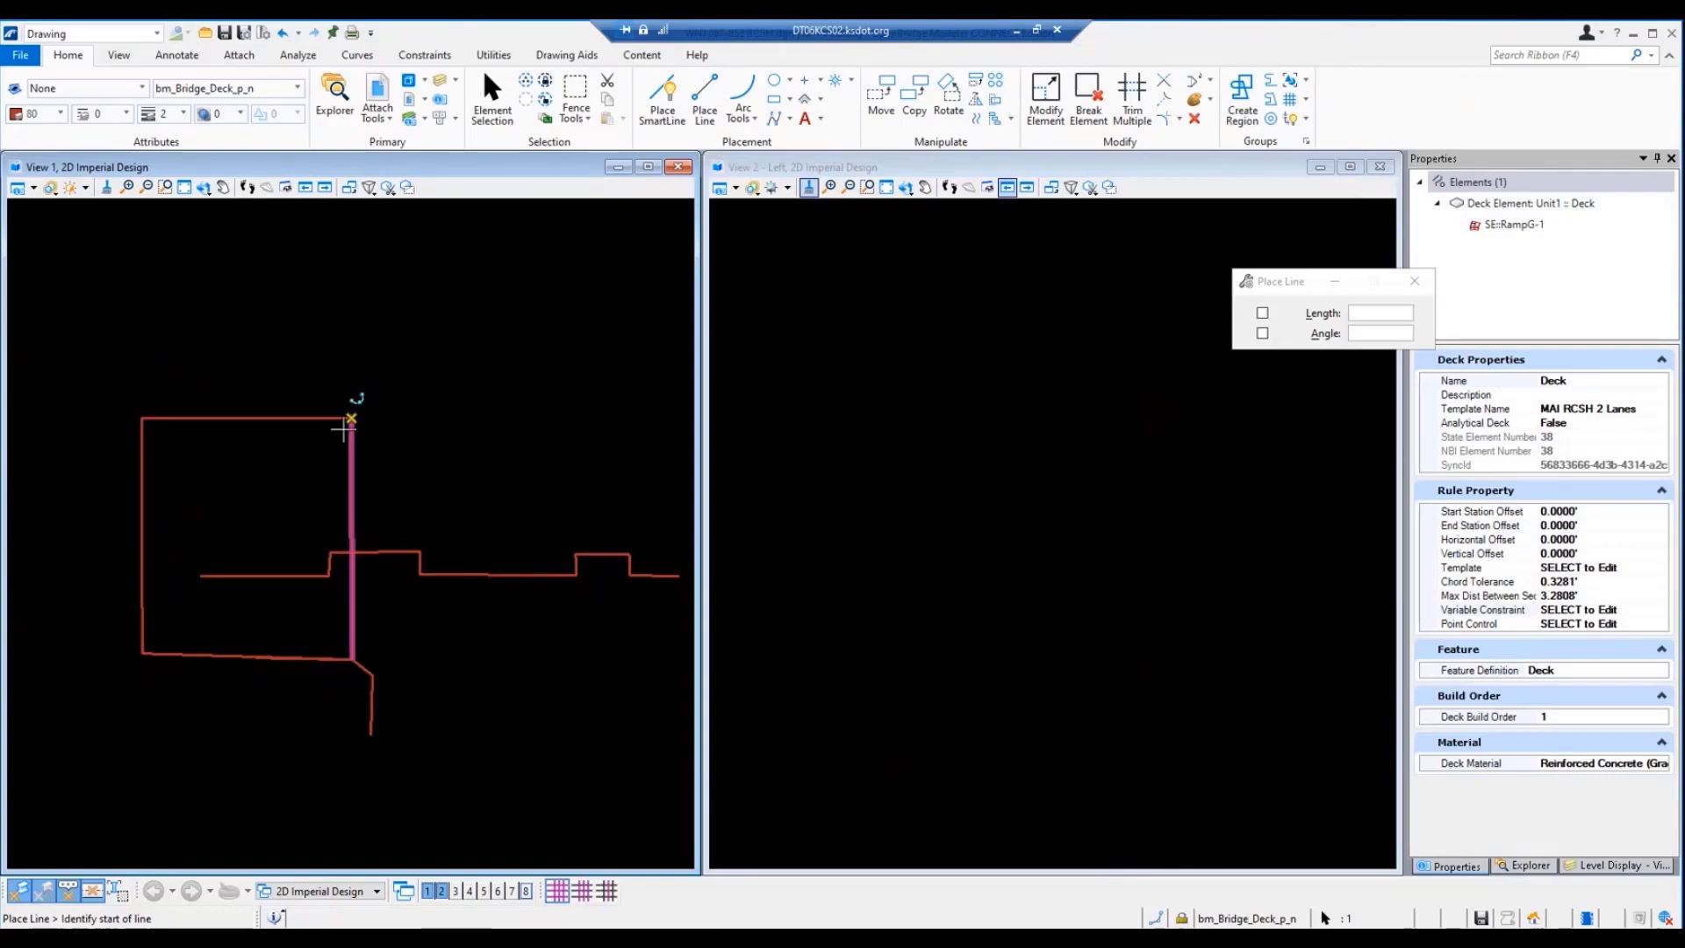
Draw an upward diagonal about 8 long from the rectangle's bend corner, continued by a vertical line beside its edge and closed at its upper corner
{"action": "left_click", "coordinate": [352, 658]}
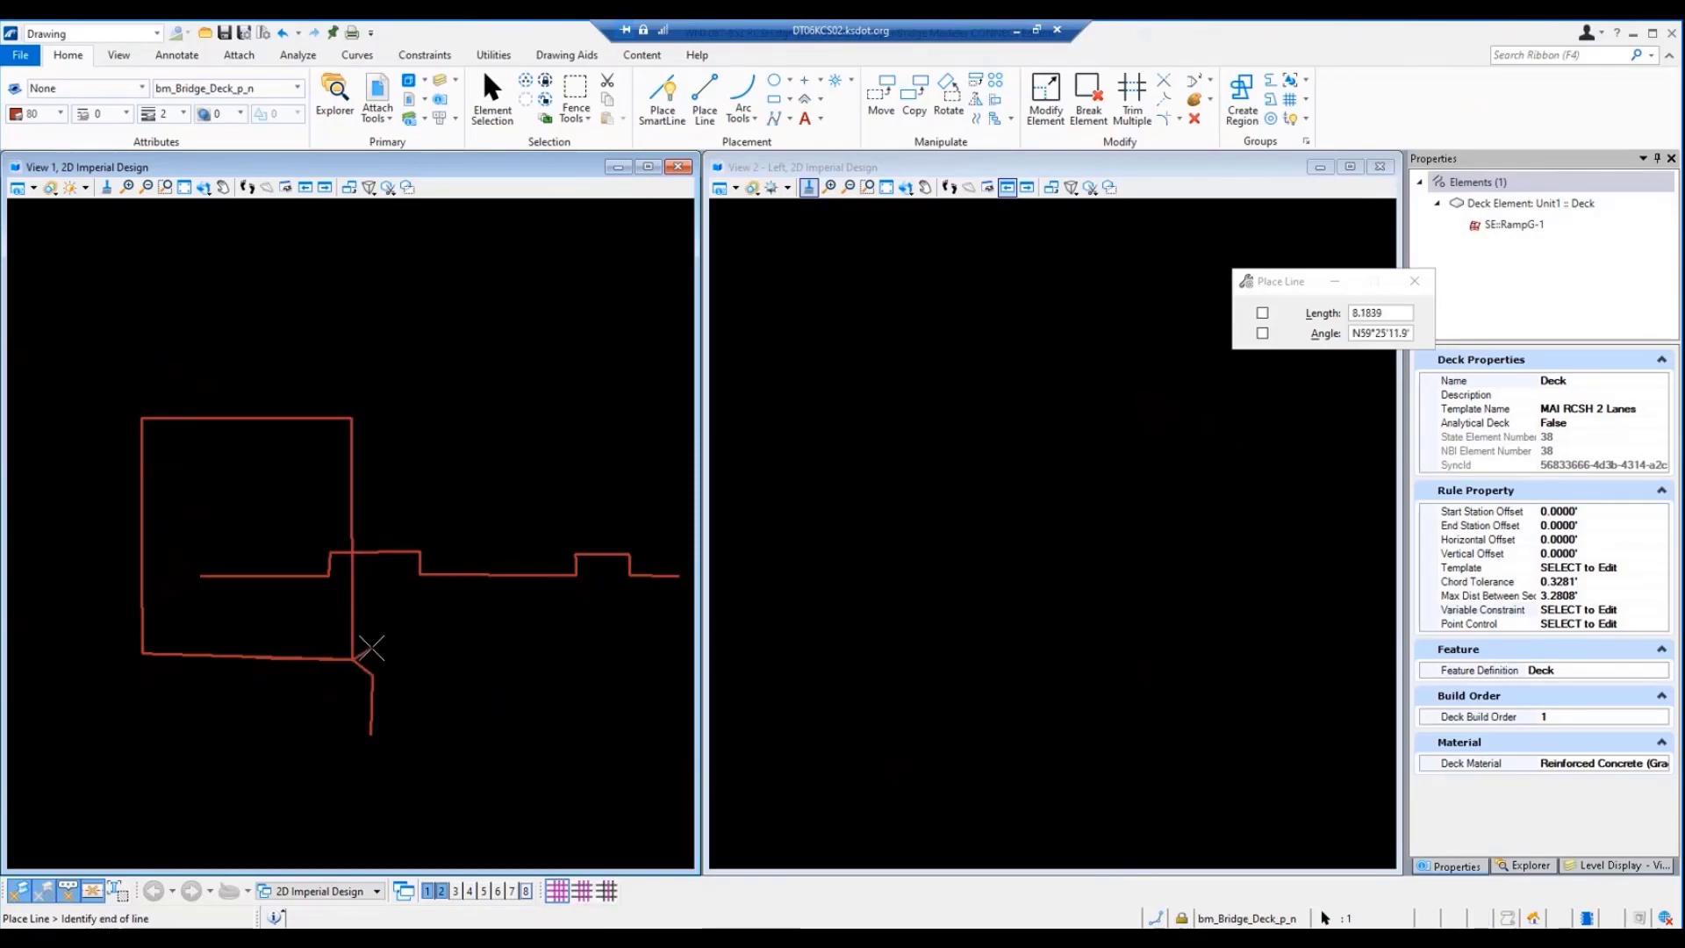
{"action": "left_click", "coordinate": [354, 419]}
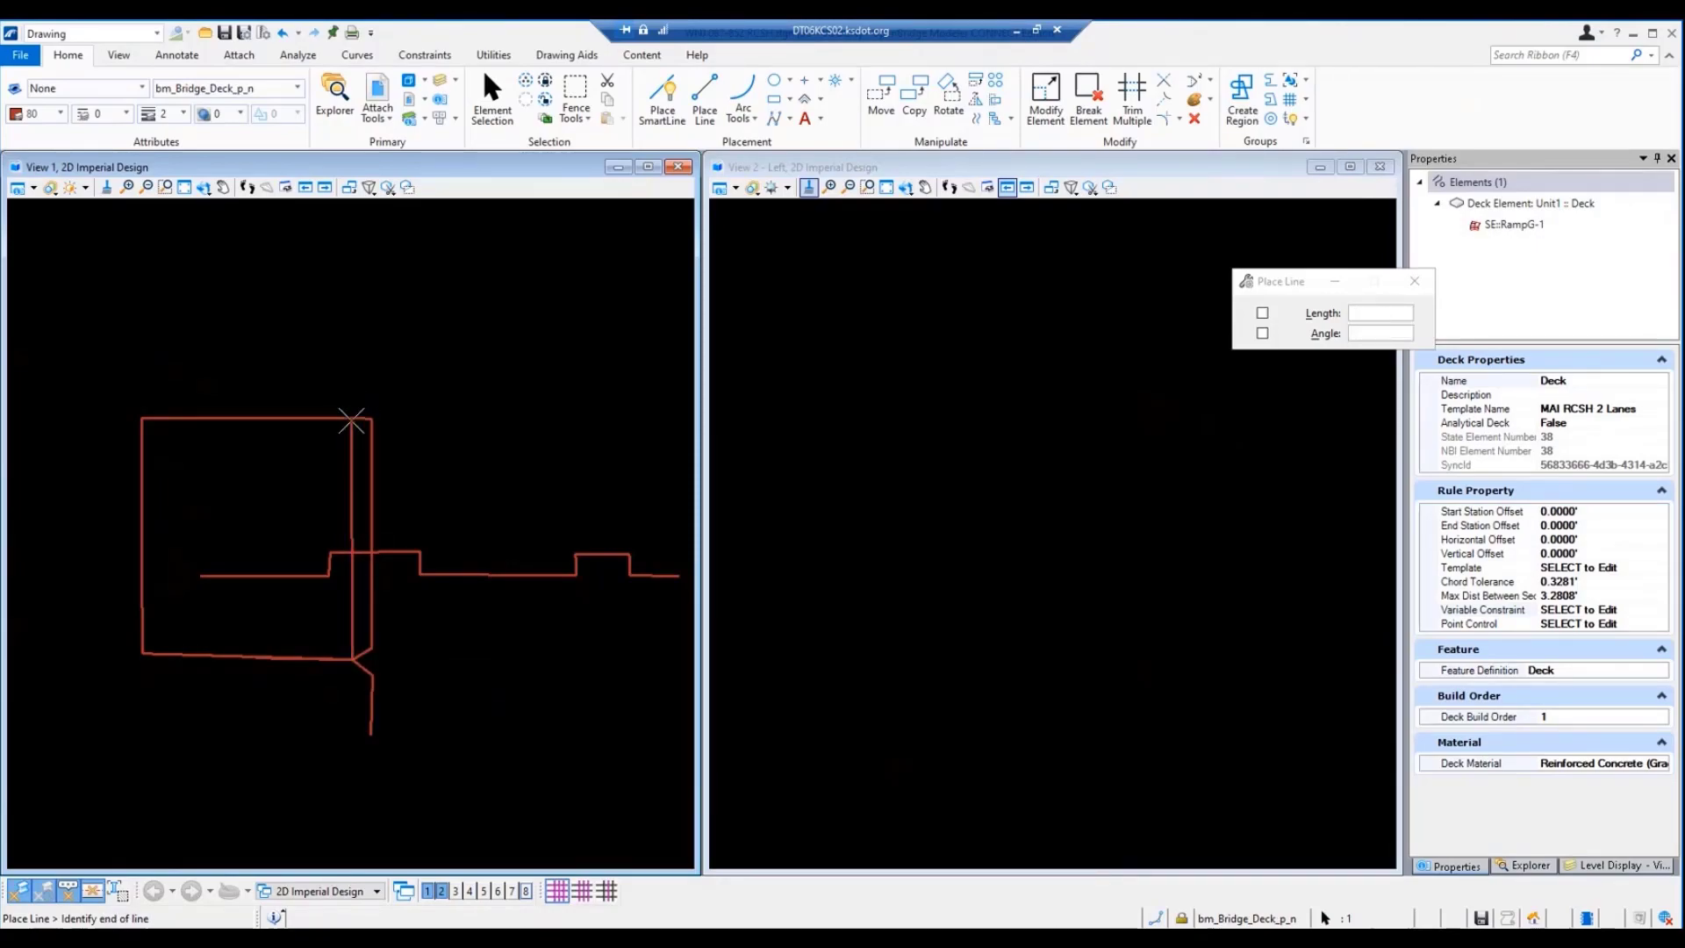
{"action": "right_click", "coordinate": [354, 419]}
{"action": "key", "text": "Escape"}
Draw a horizontal line from the corner where the two diagonals meet out to the outer vertical edge, extending the rectangle's base
{"action": "scroll", "coordinate": [357, 660], "scroll_direction": "up", "scroll_amount": 6}
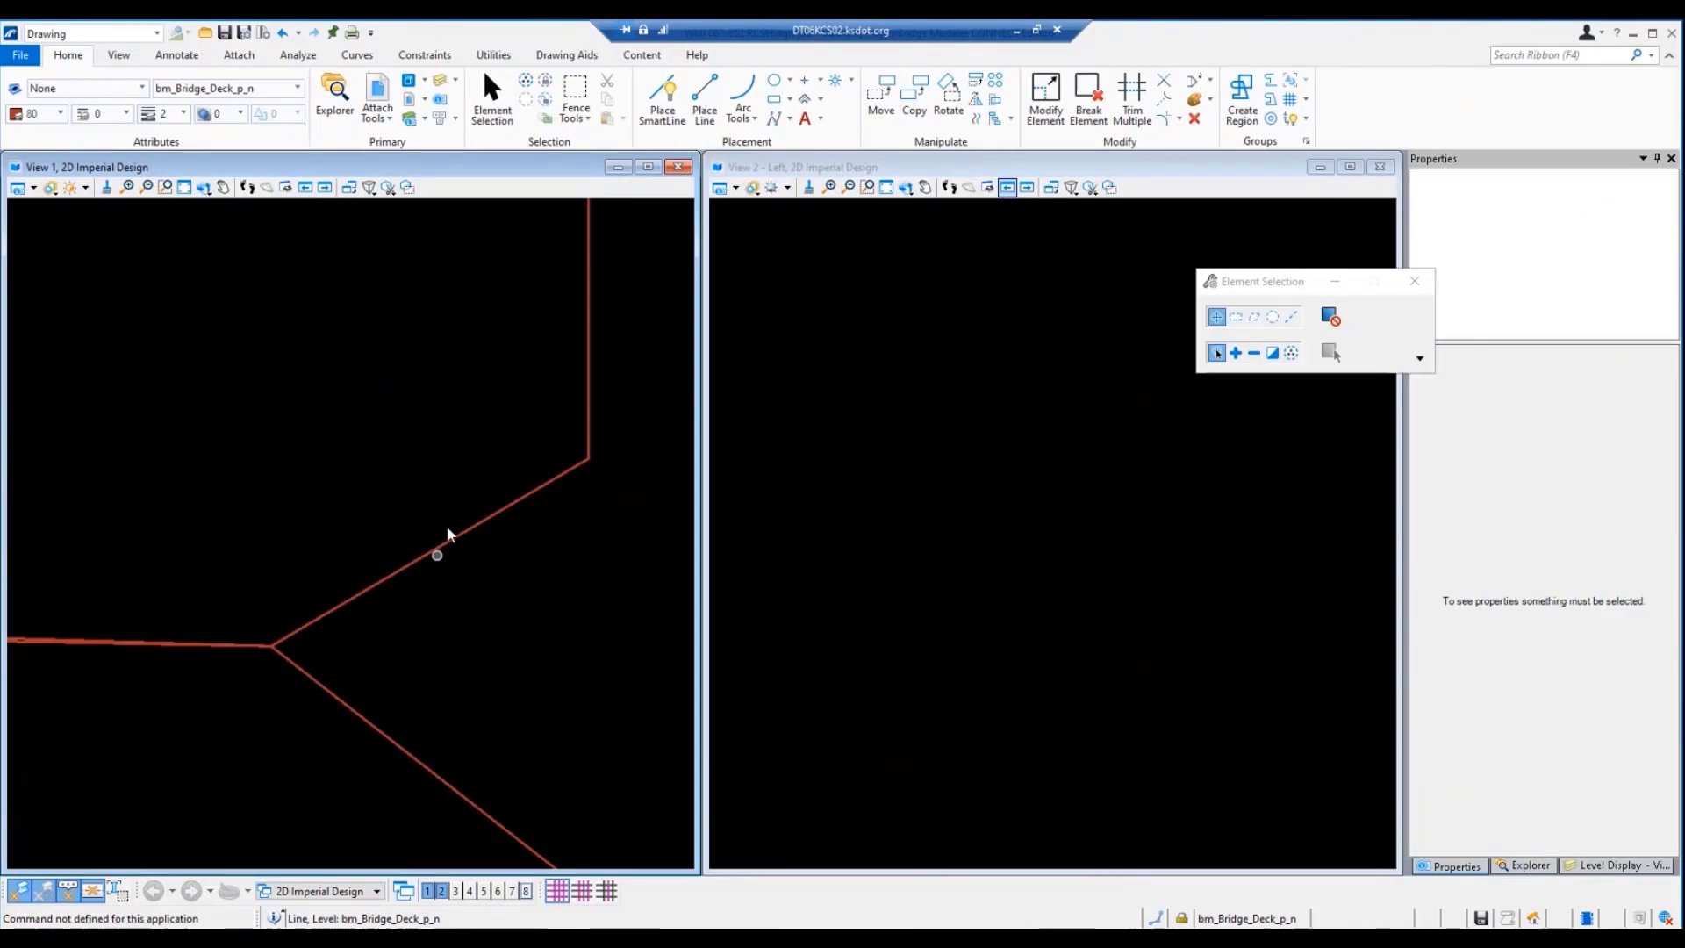
{"action": "key", "text": "l"}
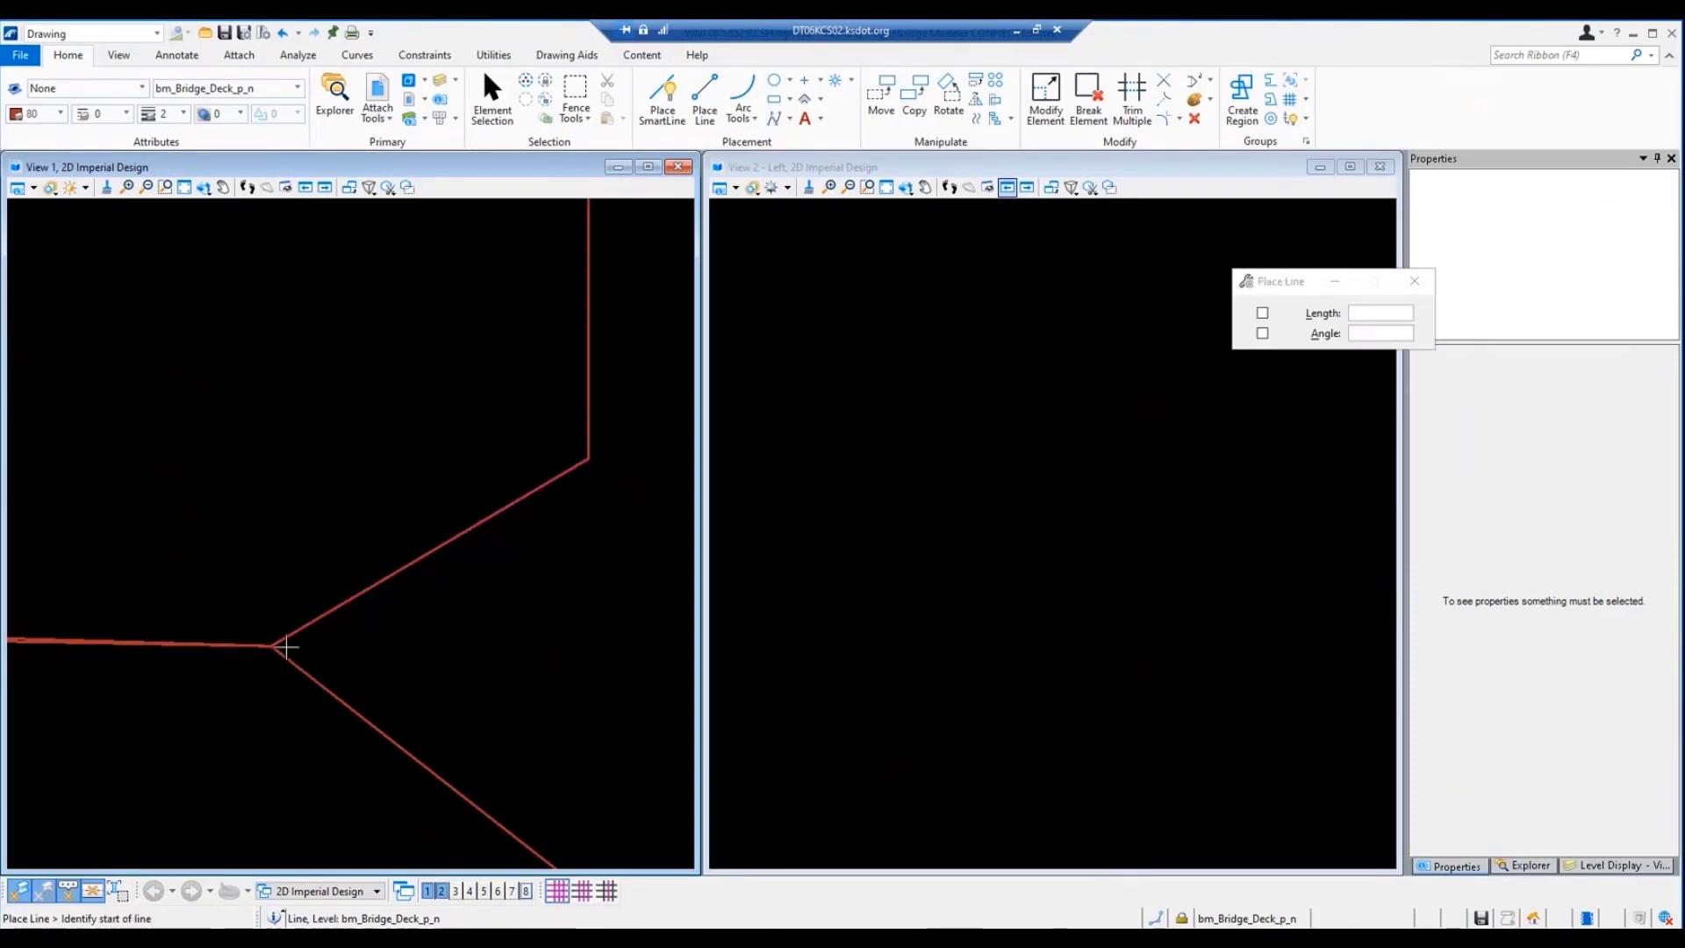
{"action": "left_click", "coordinate": [286, 647]}
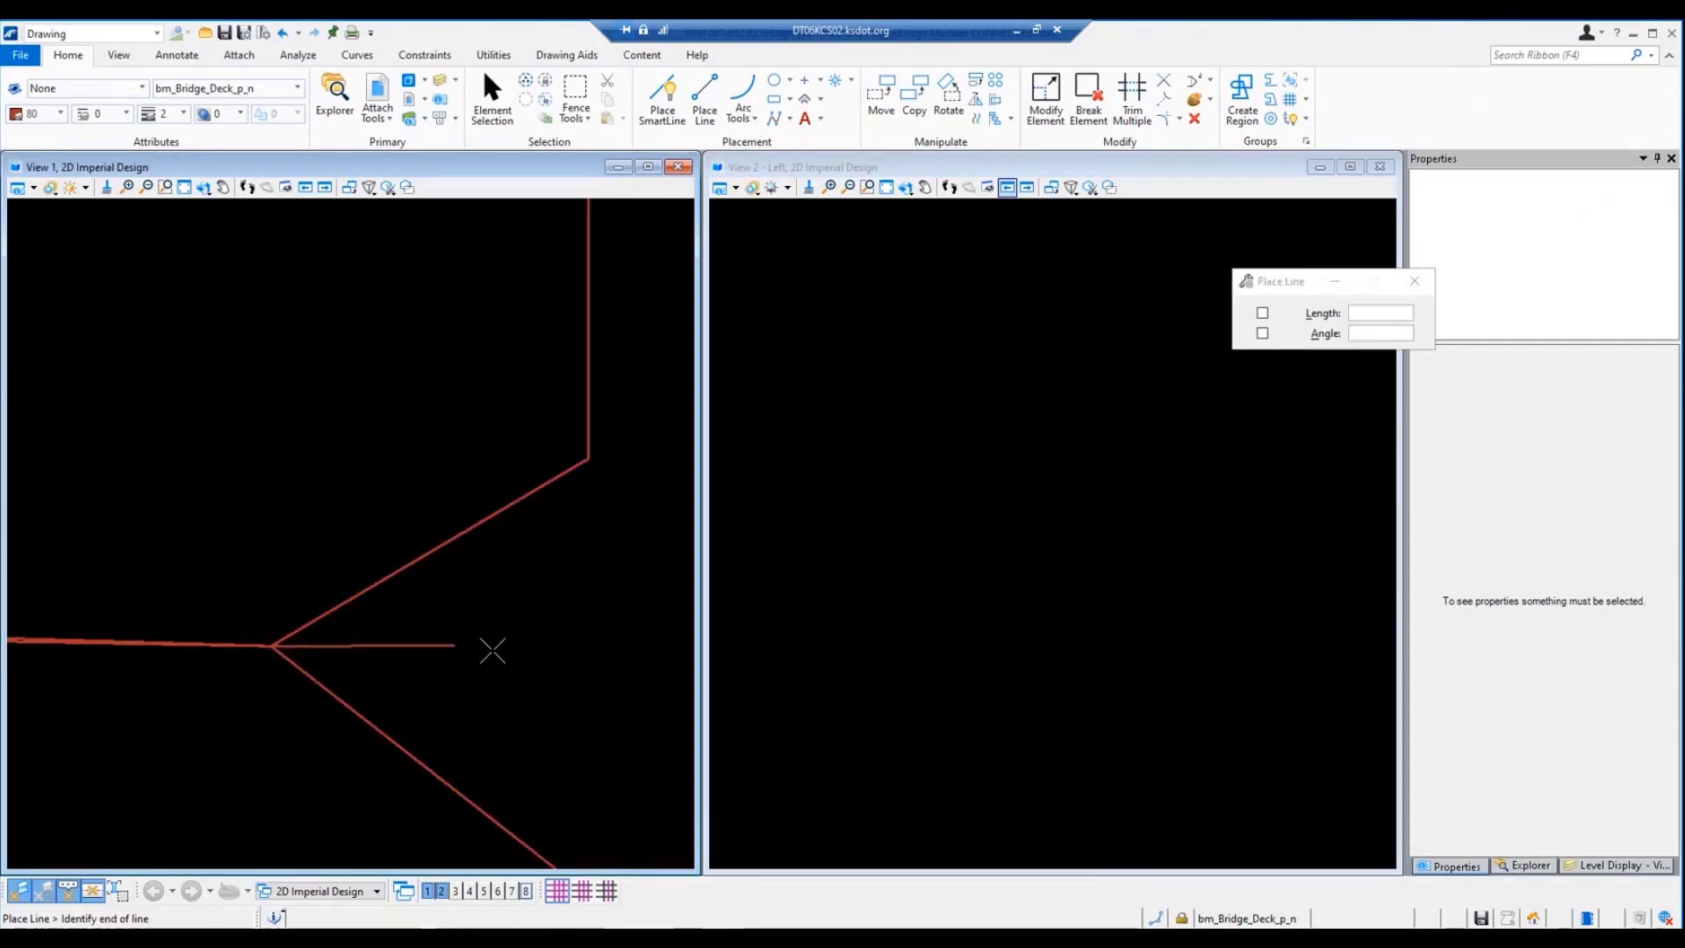
{"action": "left_click", "coordinate": [571, 649]}
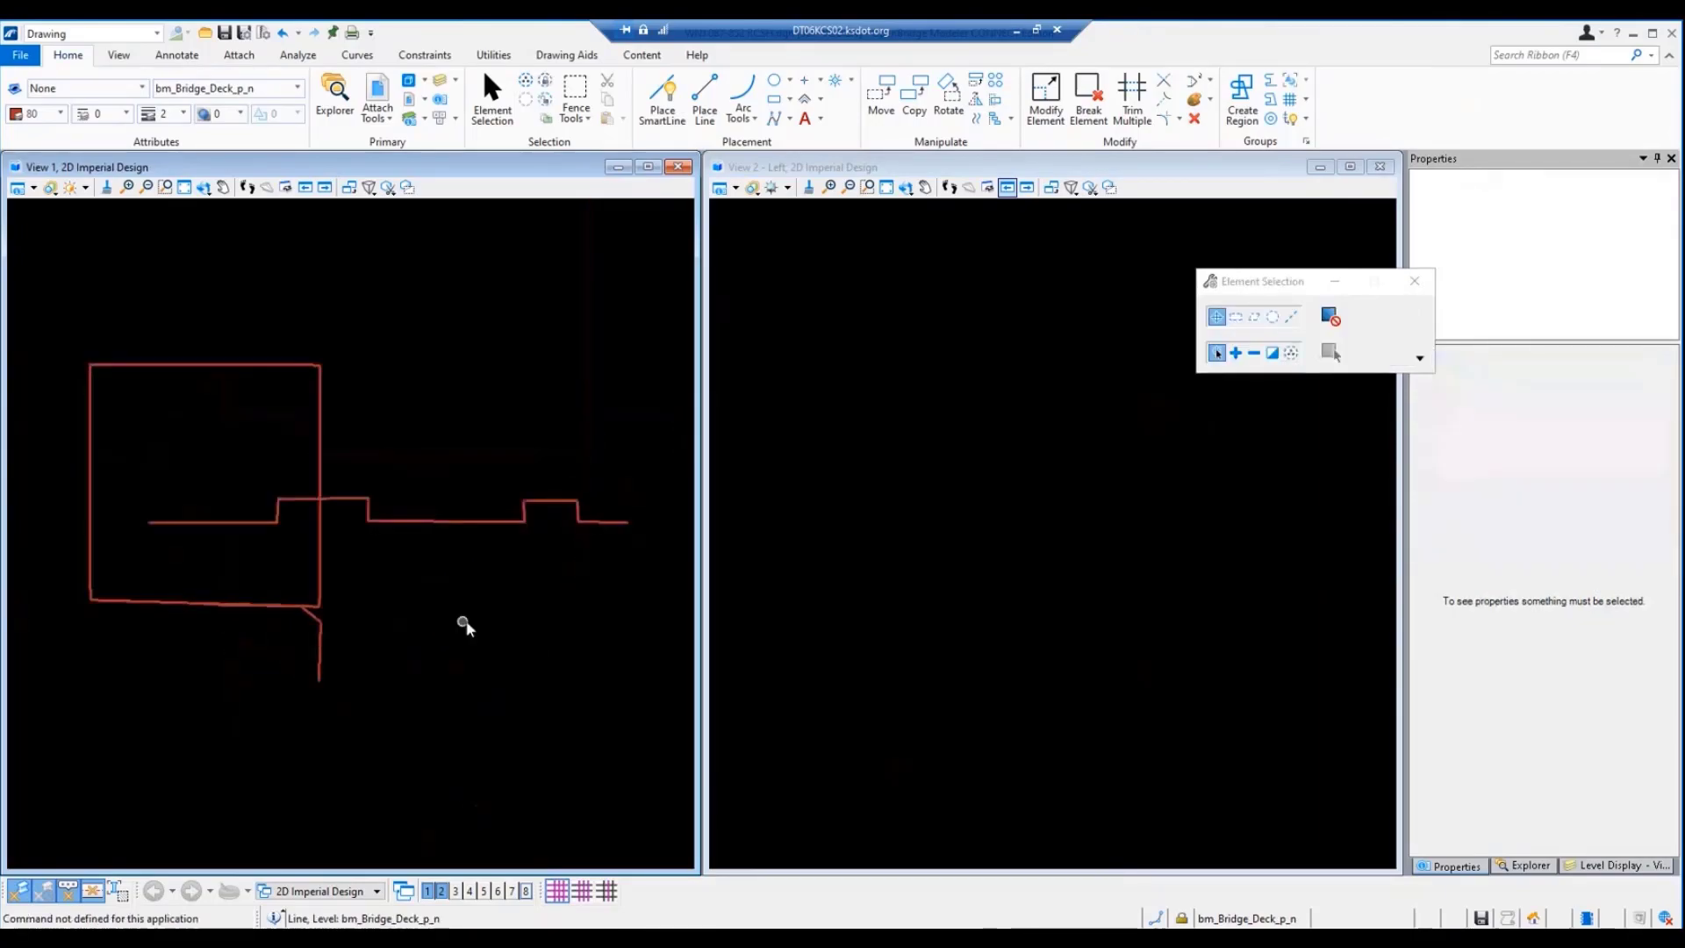
Examine the sketched rectangle and the raised bumps of the stepped line as a picture of how the deck geometry is controlled
{"action": "scroll", "coordinate": [466, 623], "scroll_direction": "down", "scroll_amount": 2}
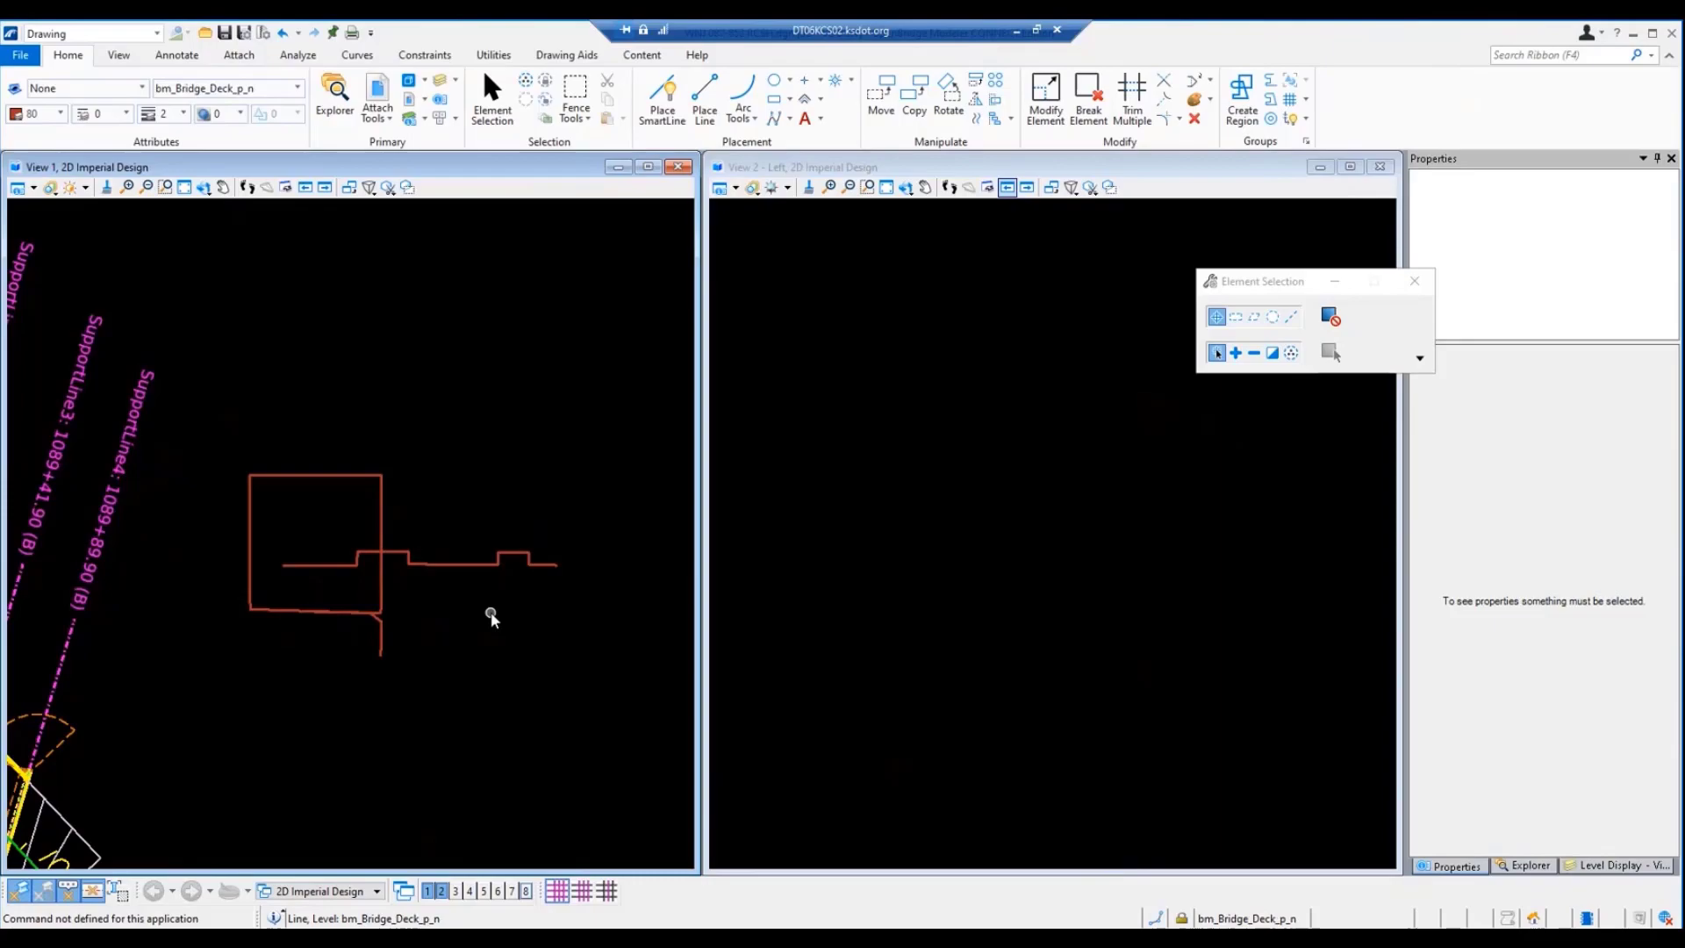
{"action": "scroll", "coordinate": [387, 621], "scroll_direction": "up", "scroll_amount": 5}
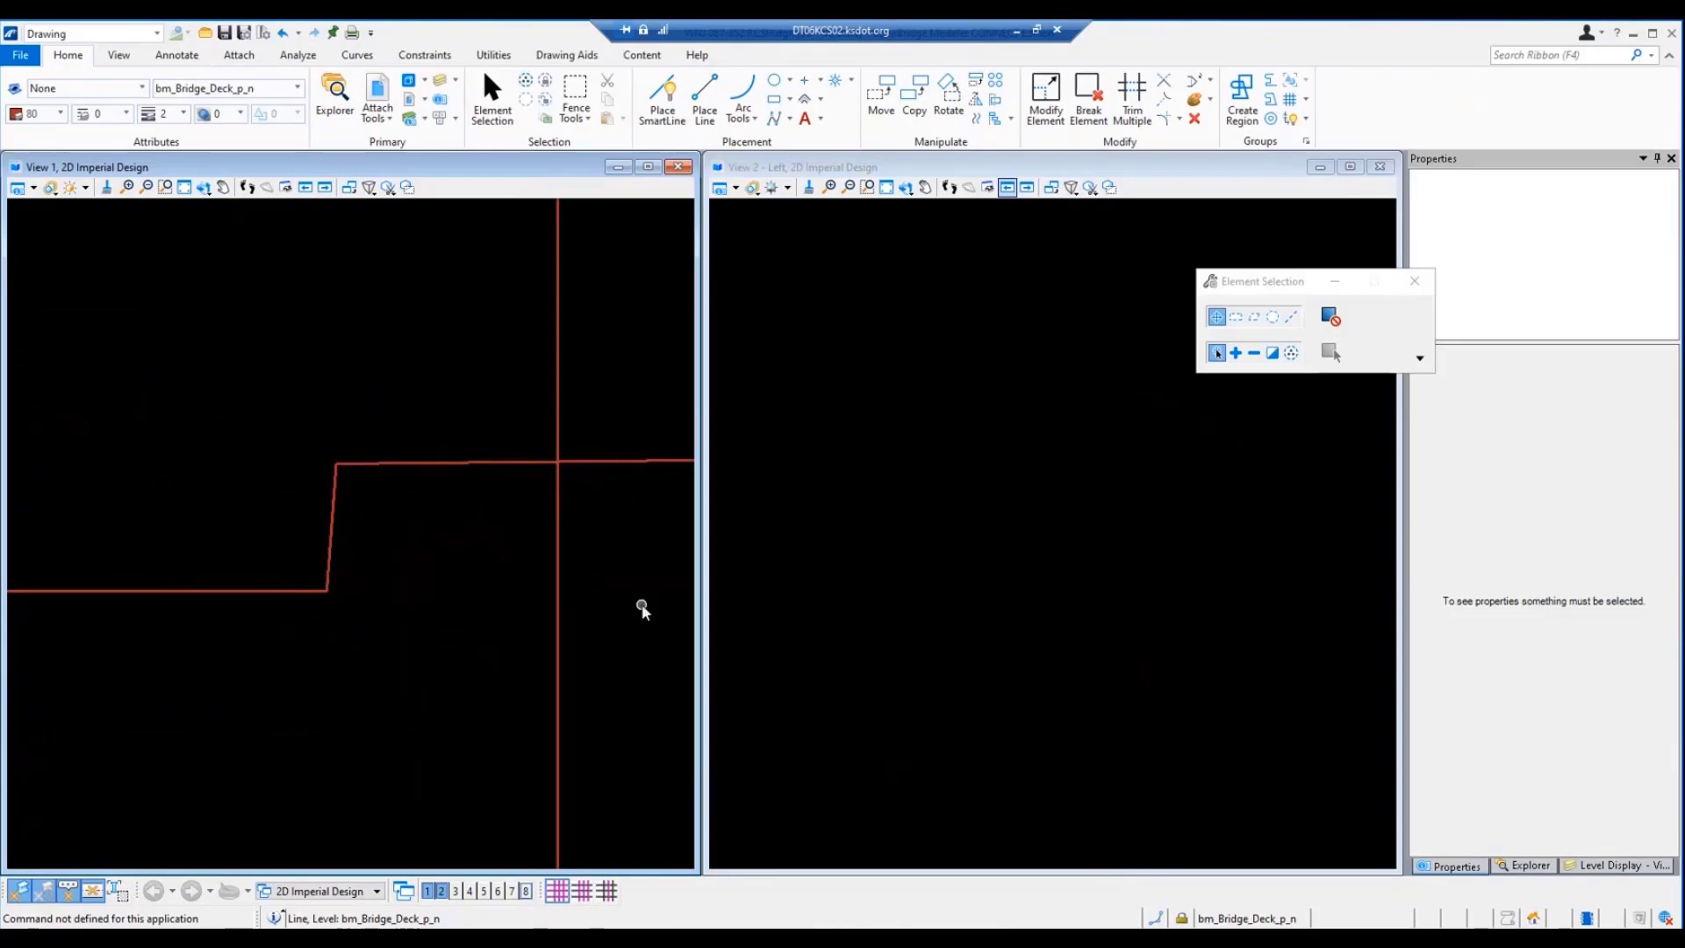
{"action": "scroll", "coordinate": [191, 621], "scroll_direction": "down", "scroll_amount": 3}
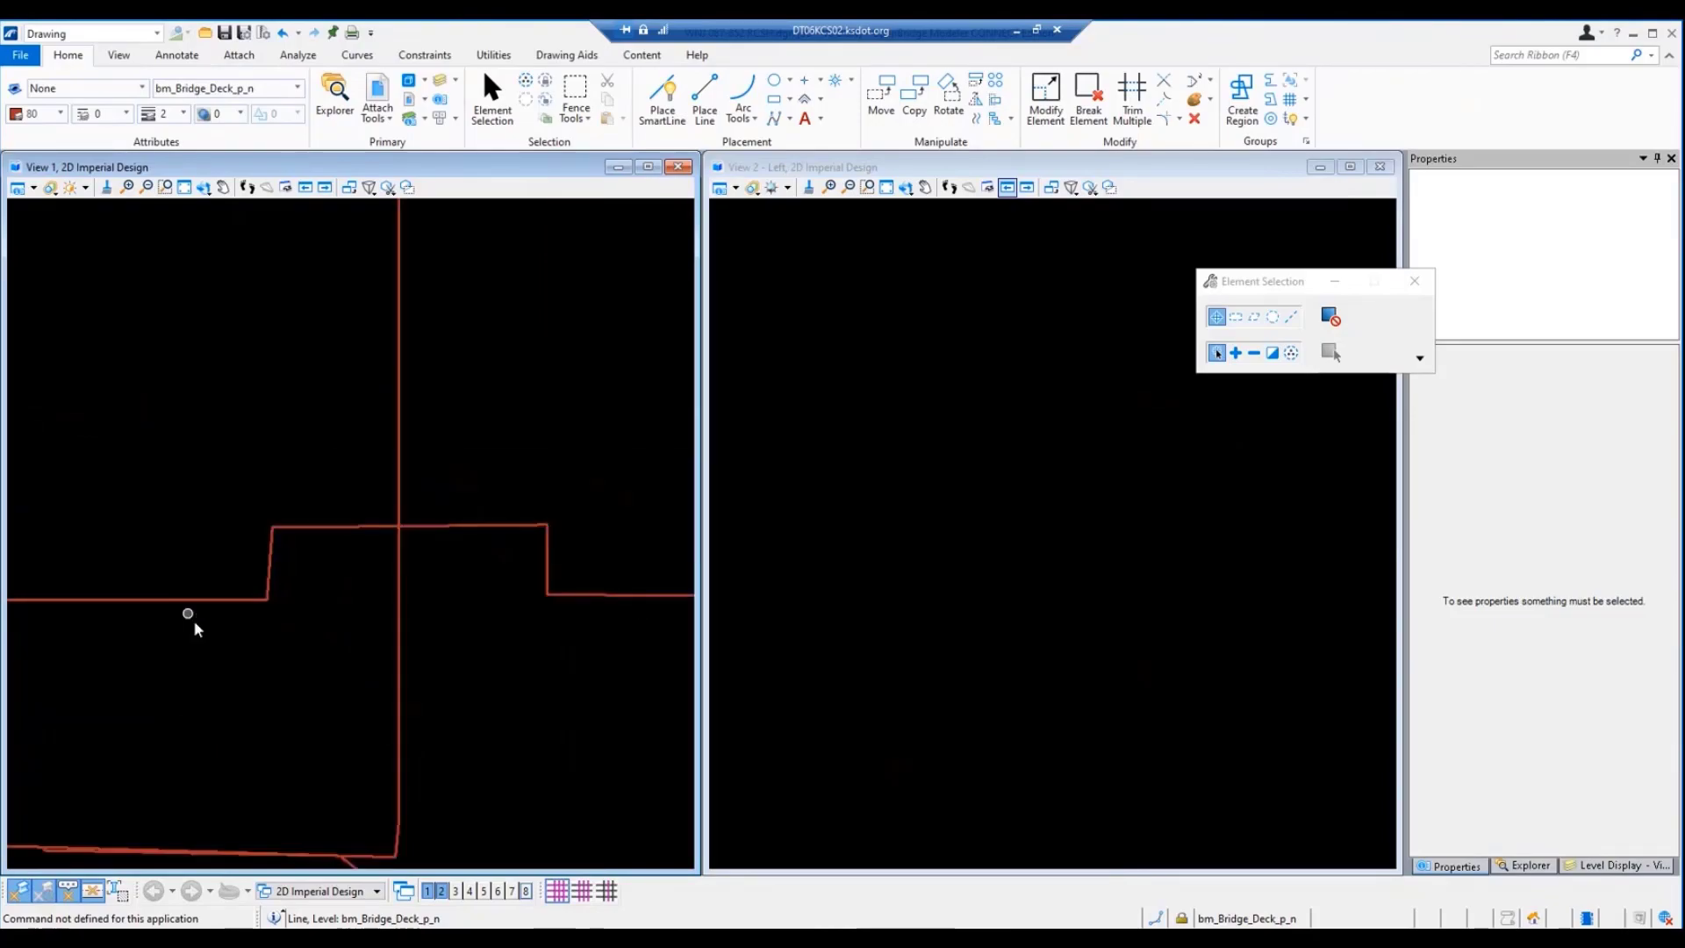
{"action": "scroll", "coordinate": [191, 620], "scroll_direction": "down", "scroll_amount": 5}
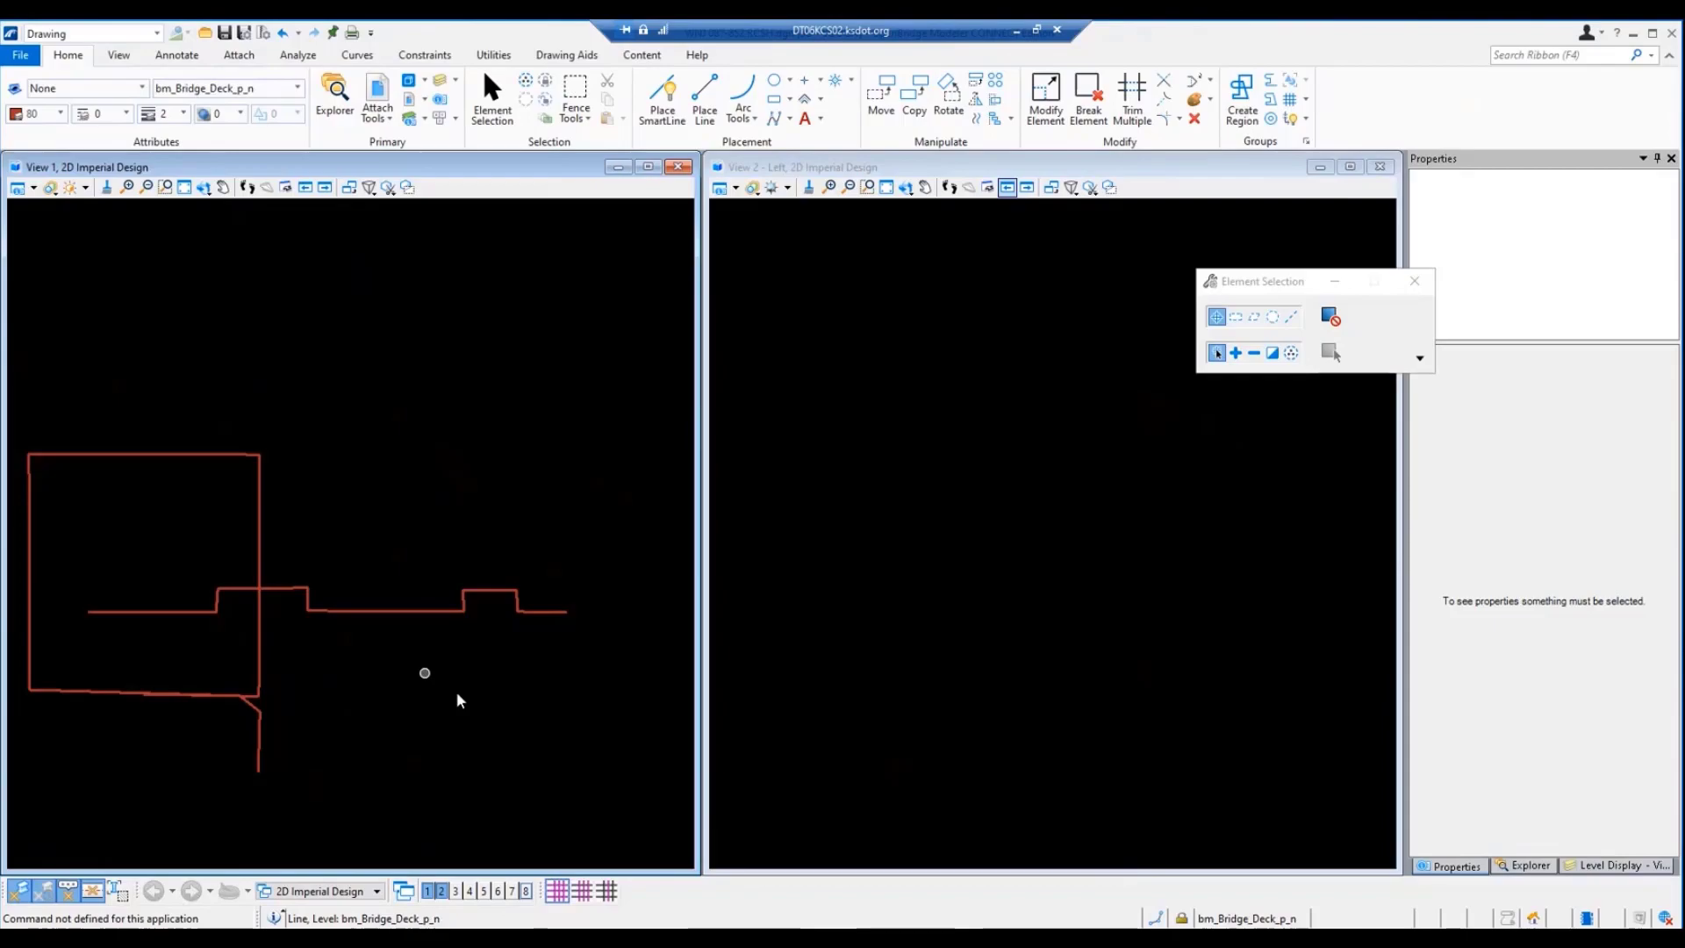
Locate the Ramp G bridge deck between its support lines in the plan view, and open View 8
{"action": "scroll", "coordinate": [458, 699], "scroll_direction": "down", "scroll_amount": 5}
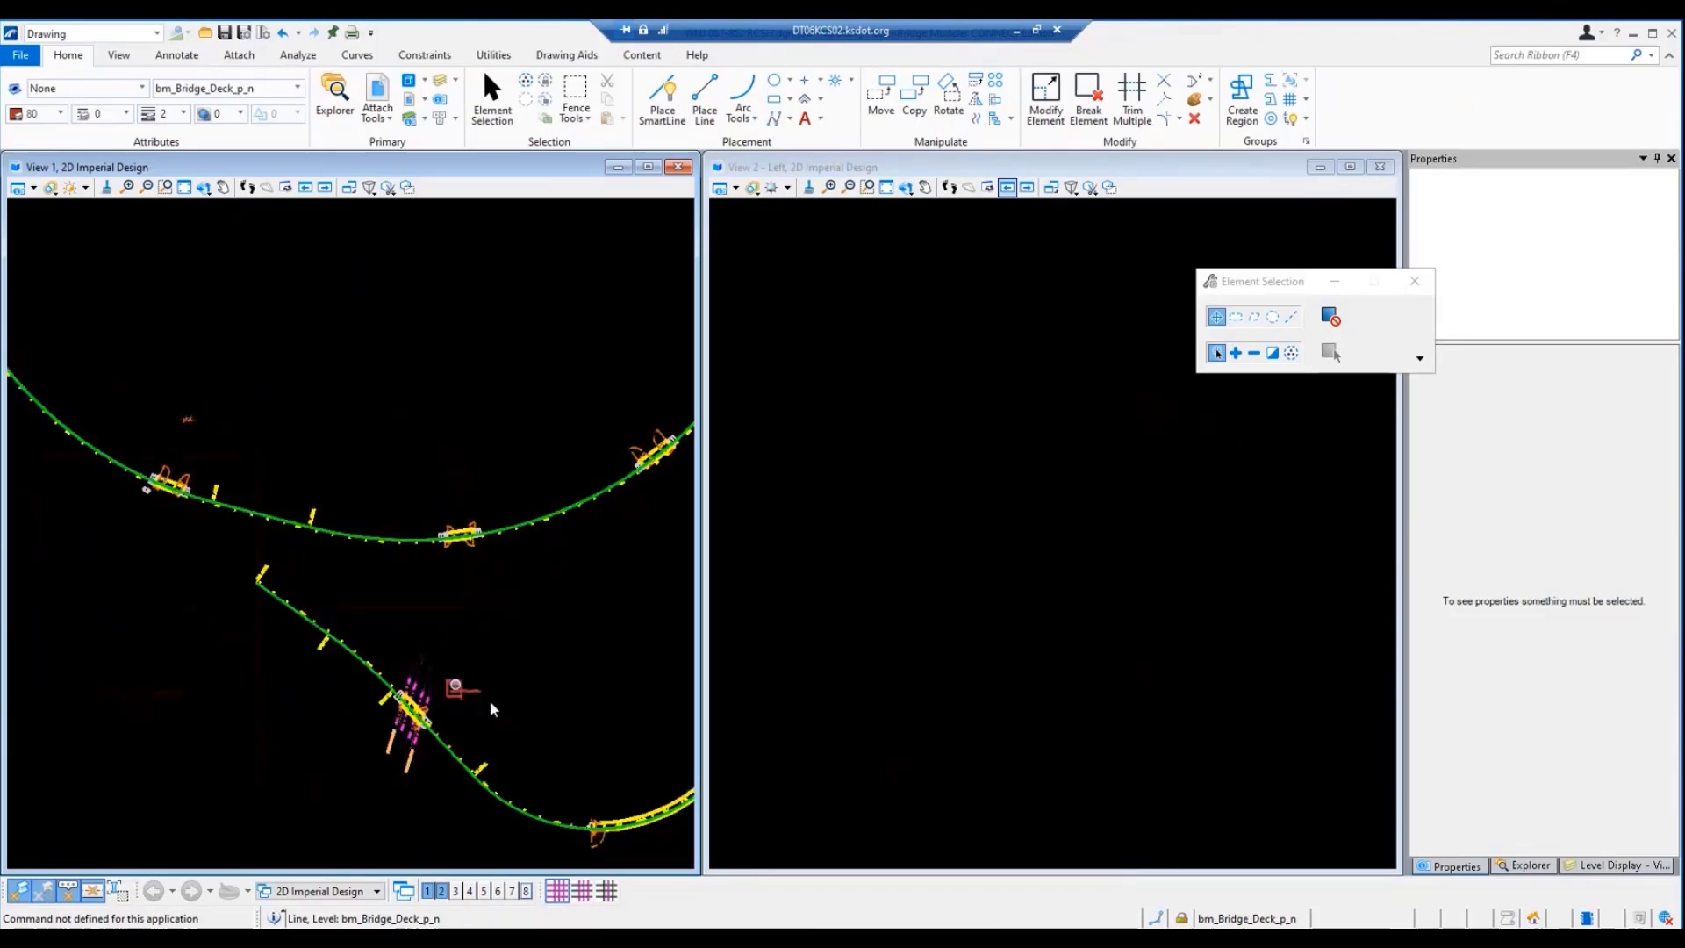
{"action": "scroll", "coordinate": [439, 631], "scroll_direction": "up", "scroll_amount": 3}
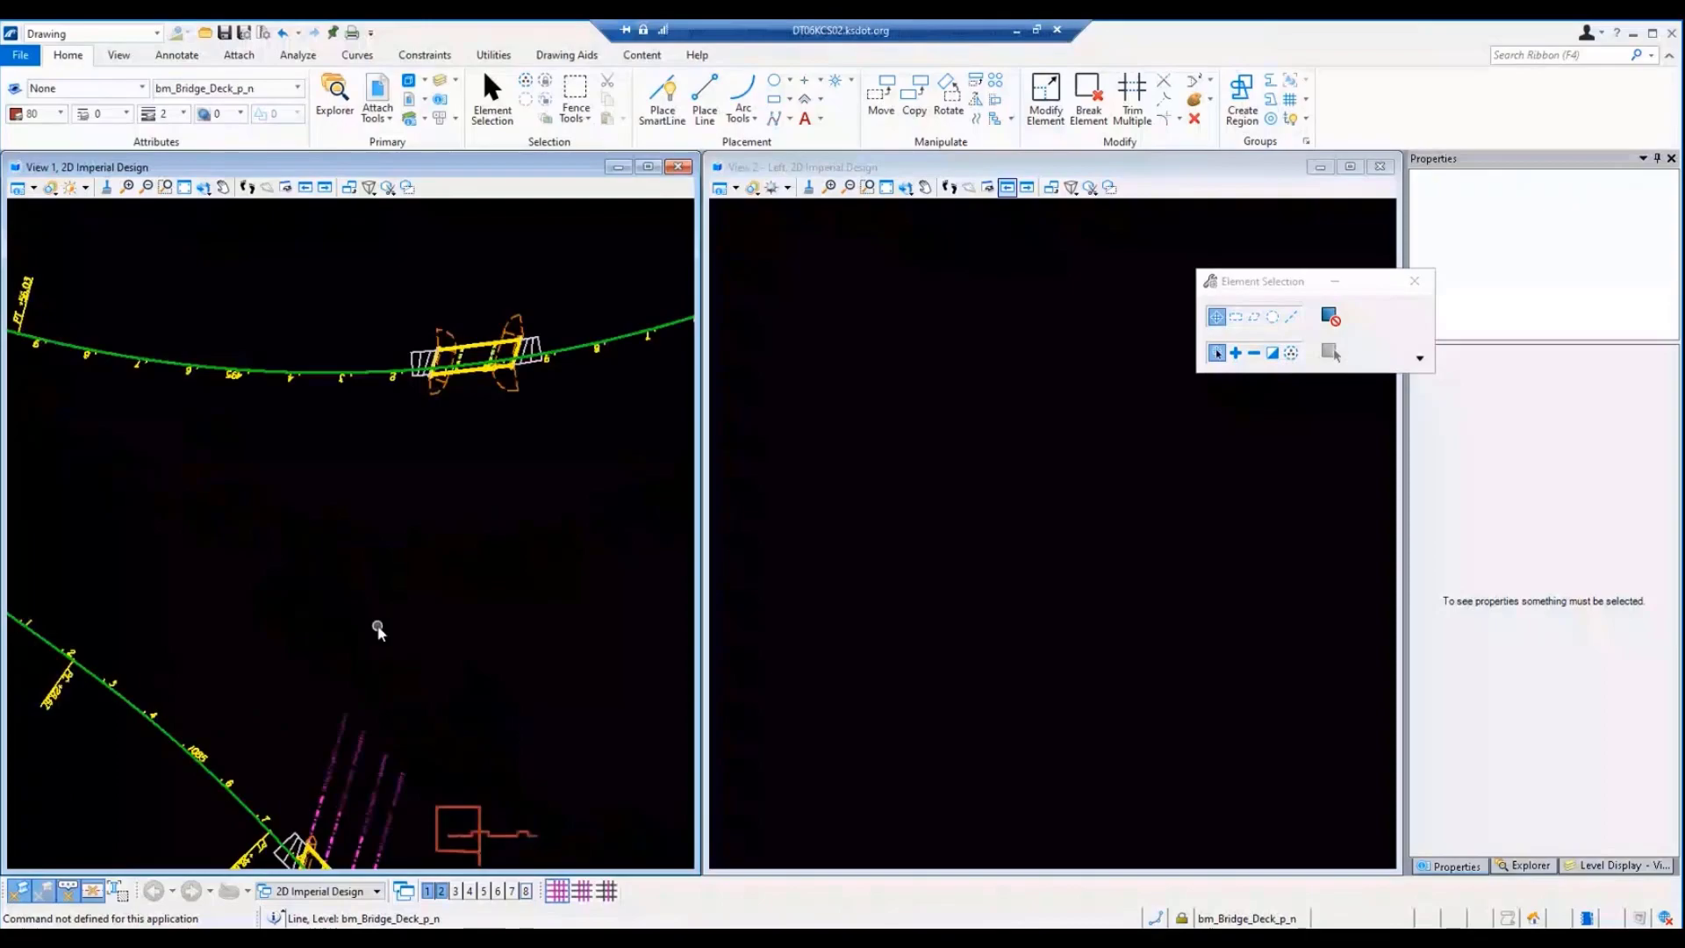
{"action": "scroll", "coordinate": [377, 630], "scroll_direction": "down", "scroll_amount": 2}
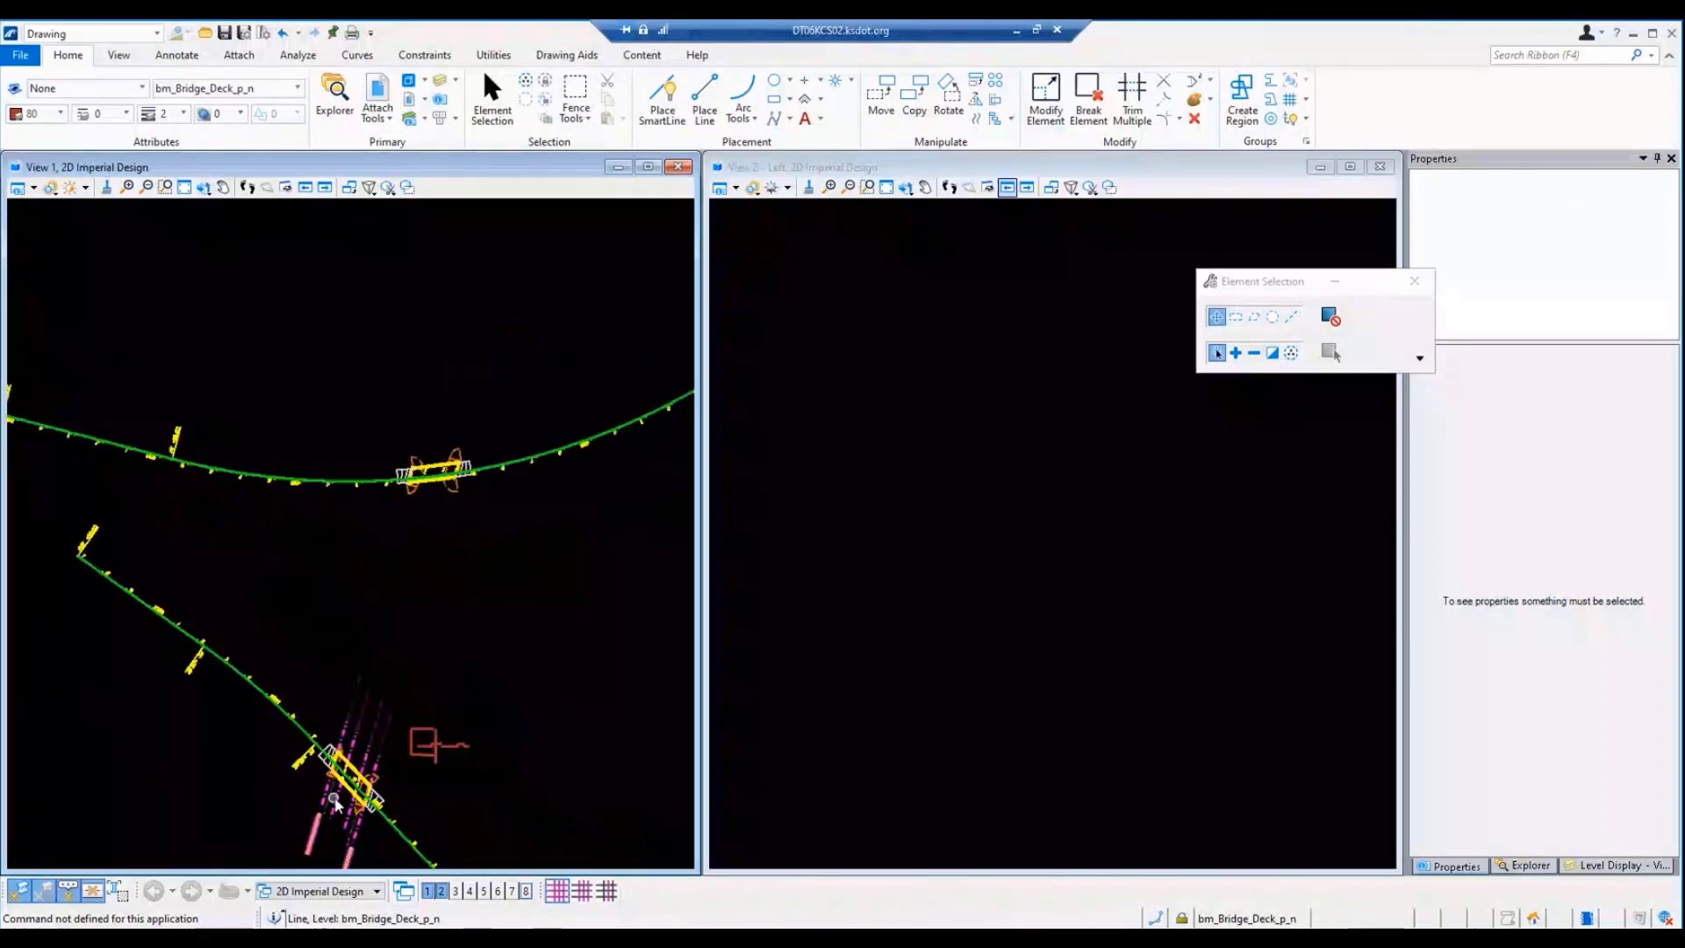
{"action": "scroll", "coordinate": [336, 801], "scroll_direction": "up", "scroll_amount": 4}
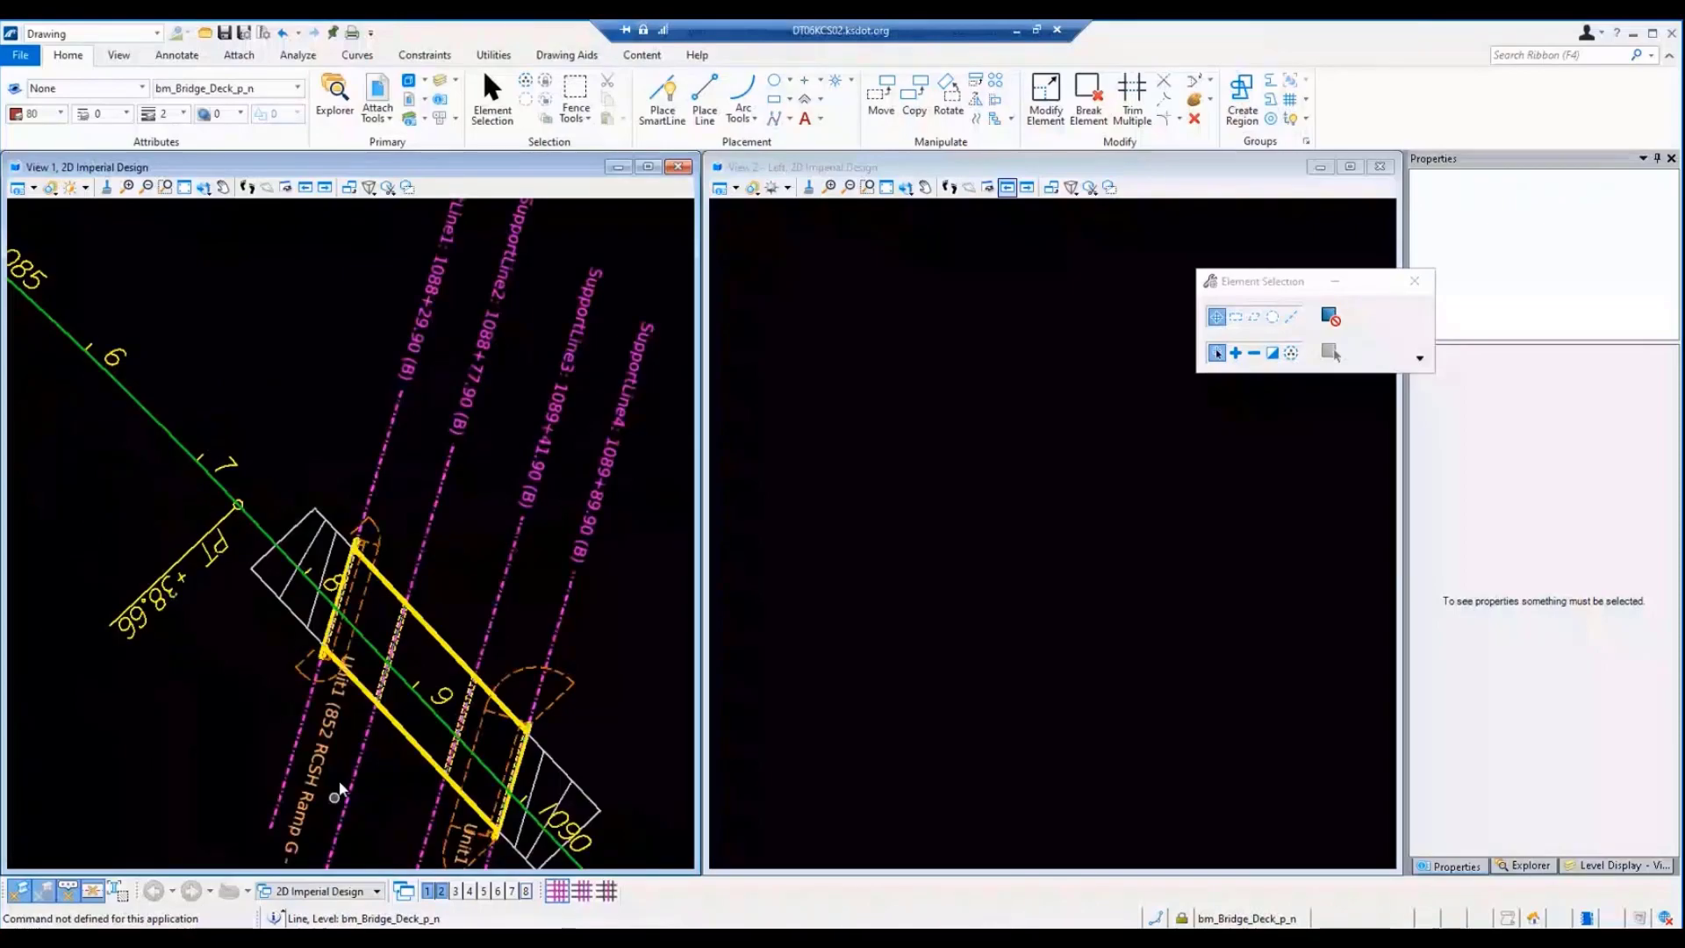
{"action": "scroll", "coordinate": [339, 785], "scroll_direction": "up", "scroll_amount": 2}
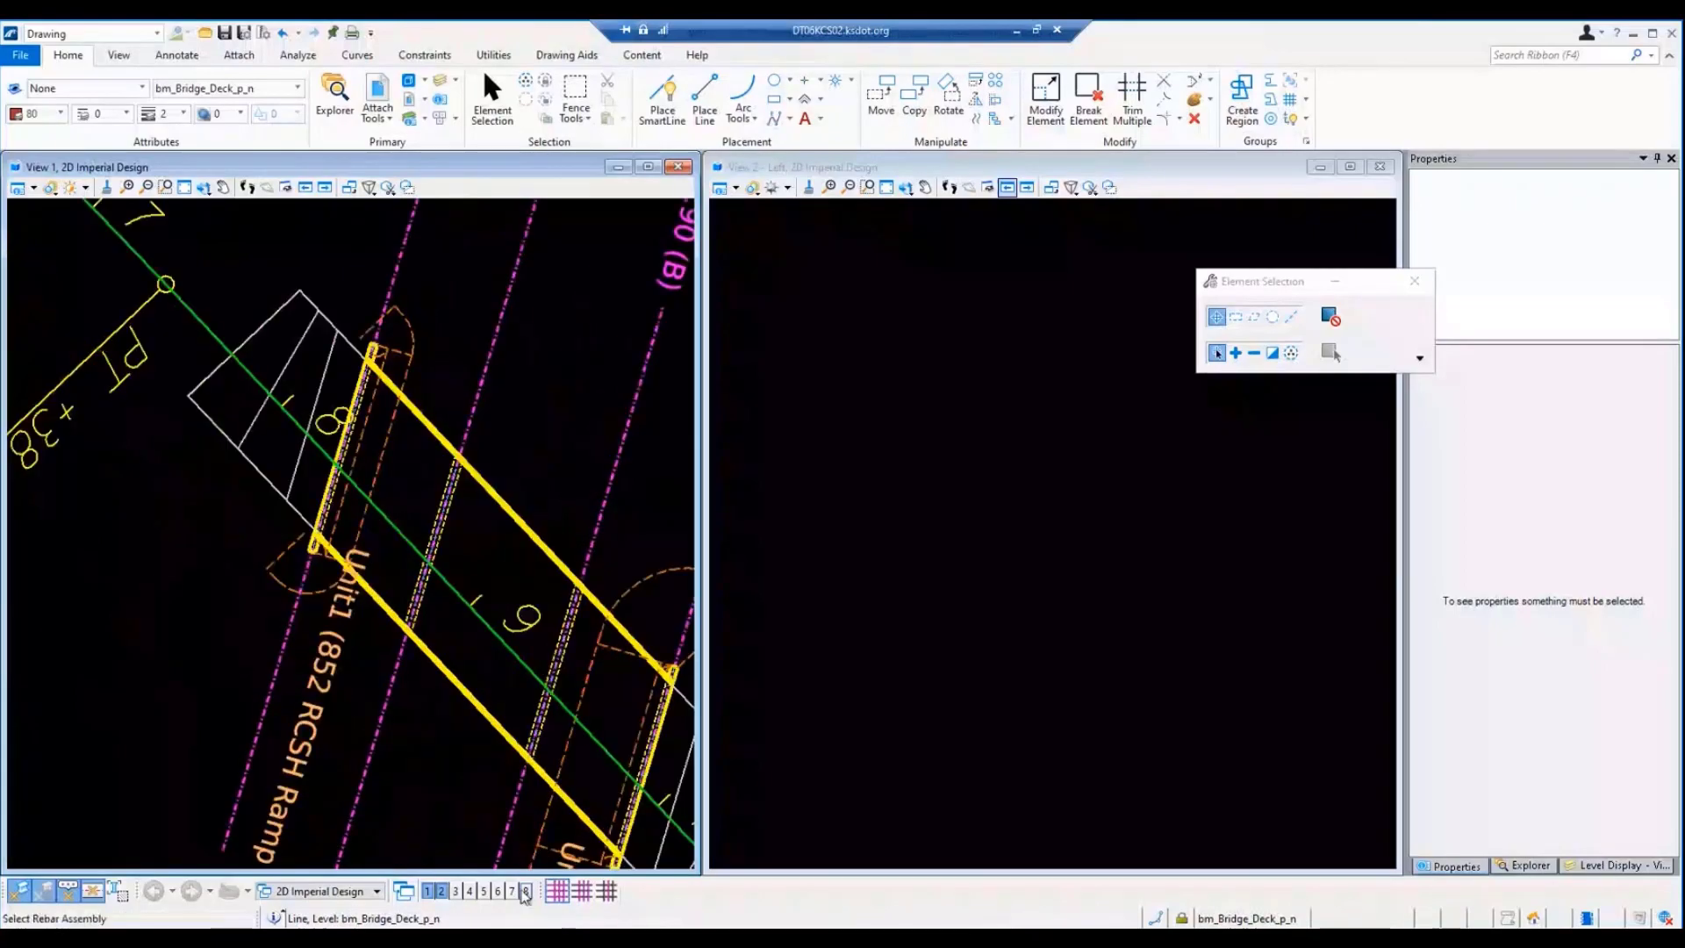
{"action": "left_click", "coordinate": [524, 891]}
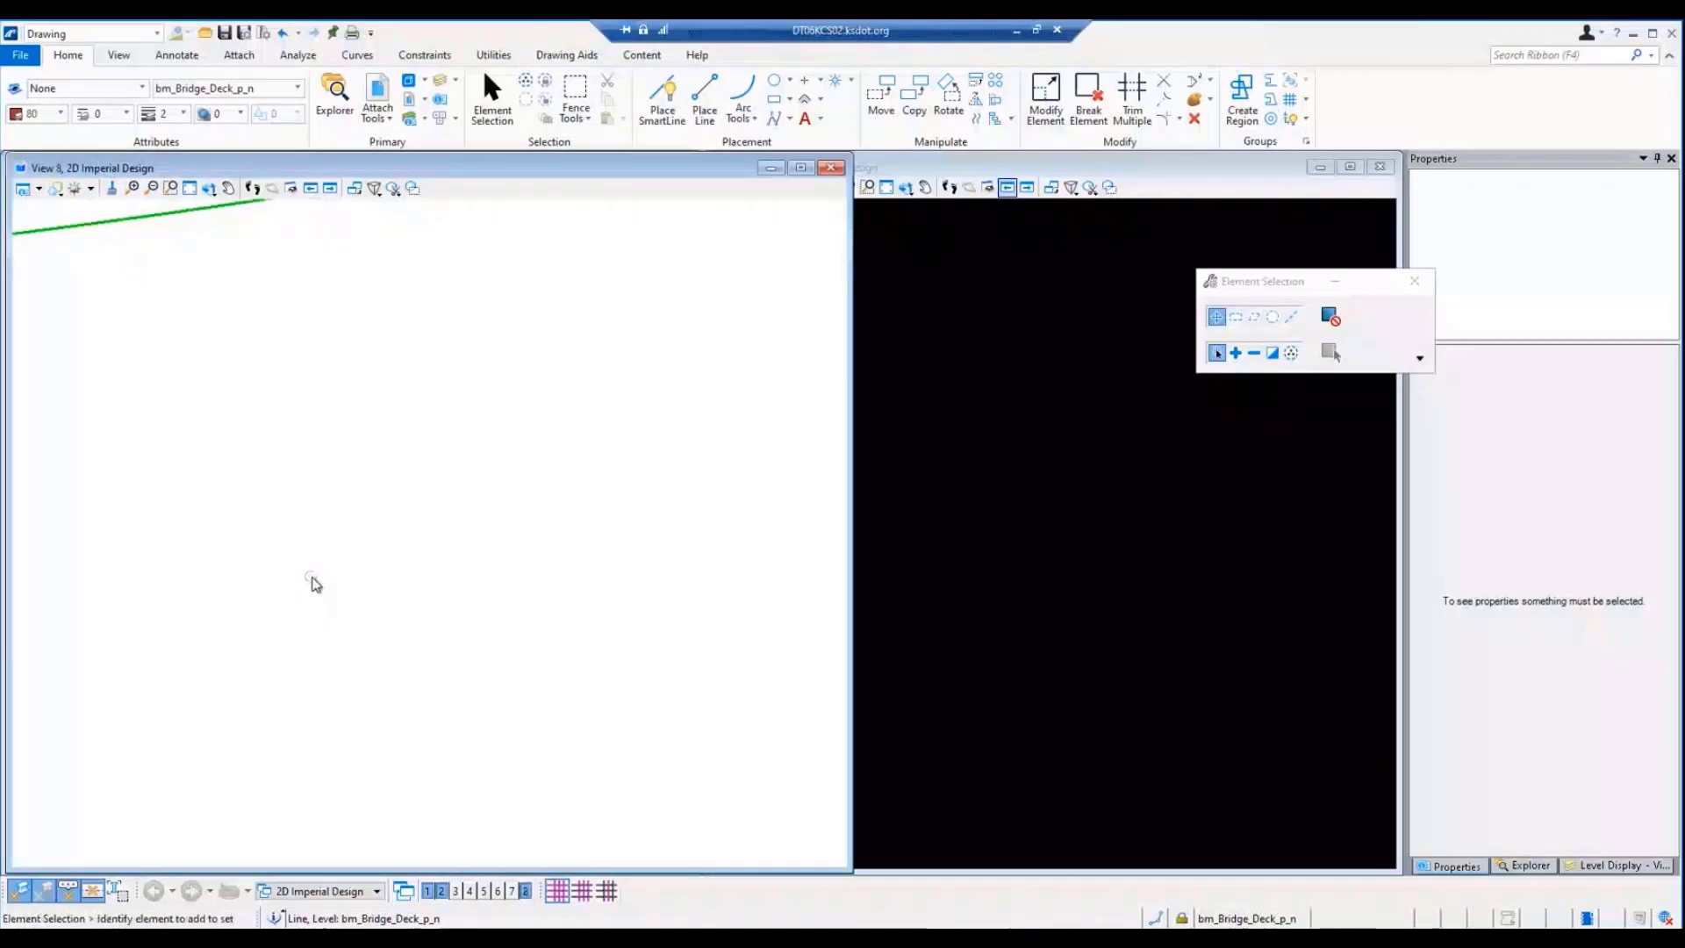